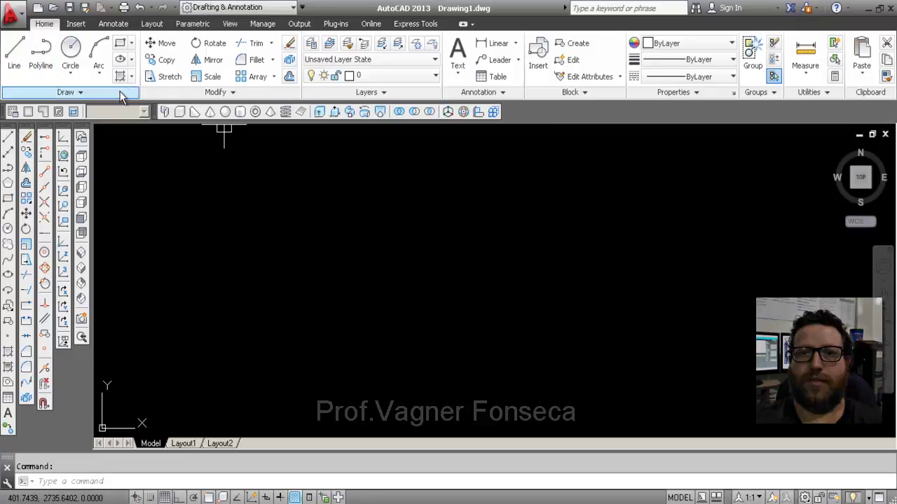
Review the ribbon's extra drawing and modifying tools and its insert, annotation, layout, parametric and view commands.
{"action": "left_click", "coordinate": [113, 95]}
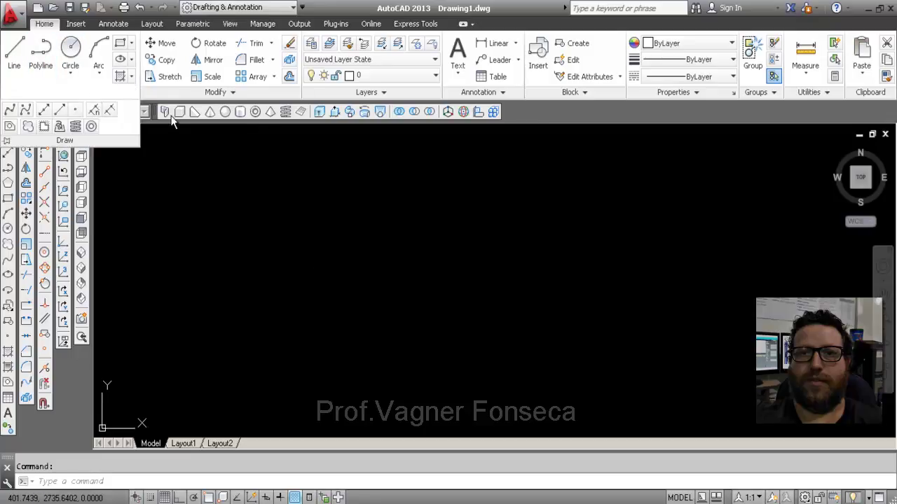
{"action": "left_click", "coordinate": [234, 94]}
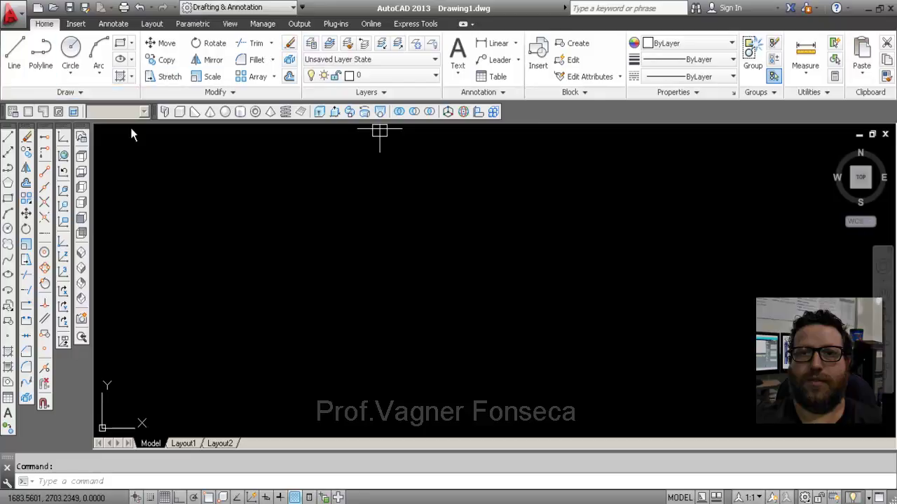
{"action": "left_click", "coordinate": [76, 23]}
{"action": "left_click", "coordinate": [113, 23]}
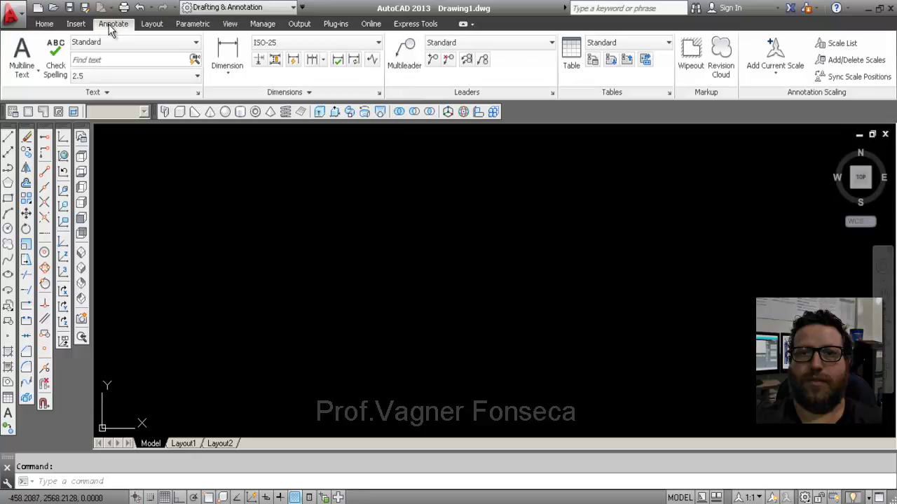
{"action": "left_click", "coordinate": [147, 24]}
{"action": "left_click", "coordinate": [193, 28]}
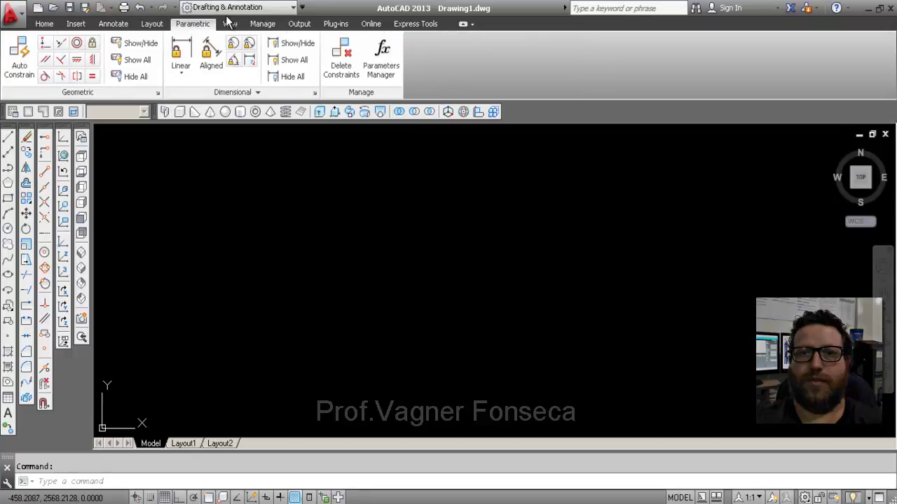
{"action": "left_click", "coordinate": [229, 26]}
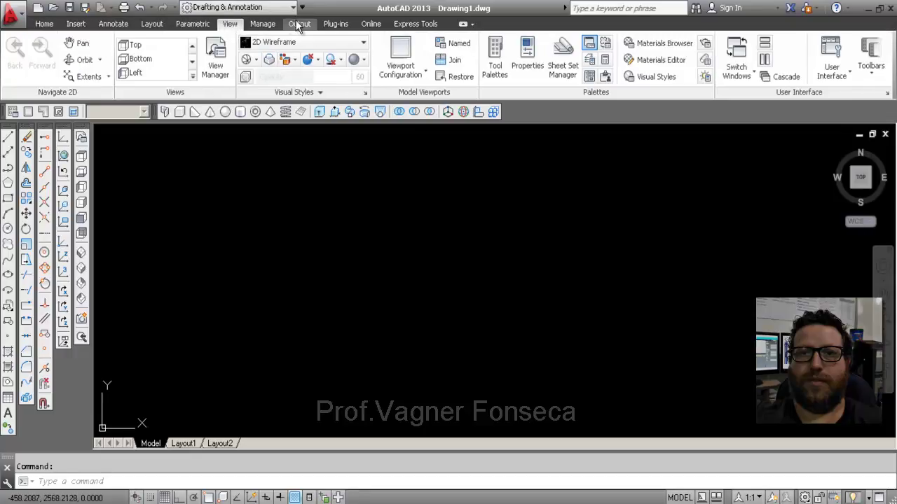
{"action": "left_click", "coordinate": [45, 25]}
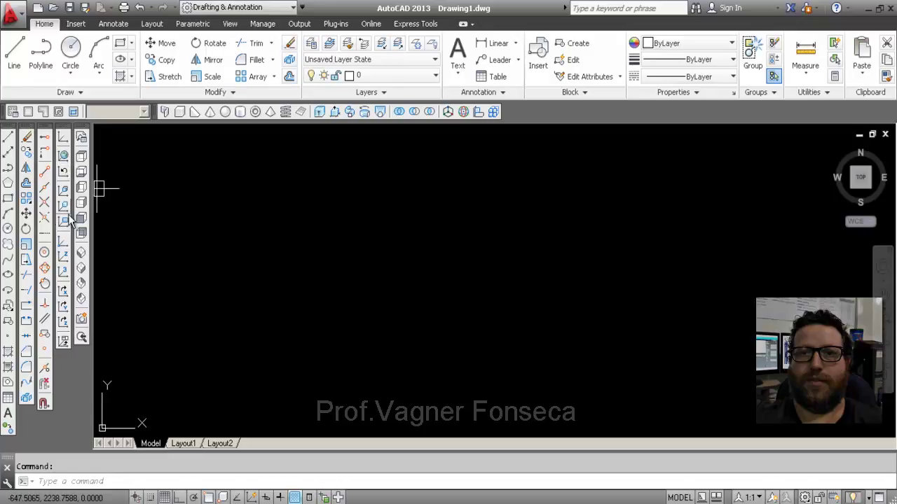
Display the Orbit toolbar, float it over the drawing area, and close it again.
{"action": "right_click", "coordinate": [47, 148]}
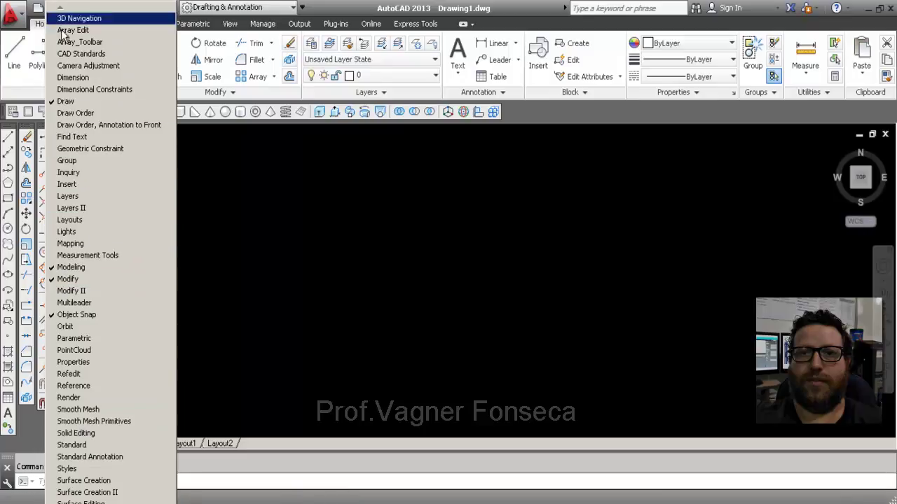
{"action": "left_click", "coordinate": [65, 326]}
{"action": "left_click_drag", "start_coordinate": [135, 145], "coordinate": [313, 267]}
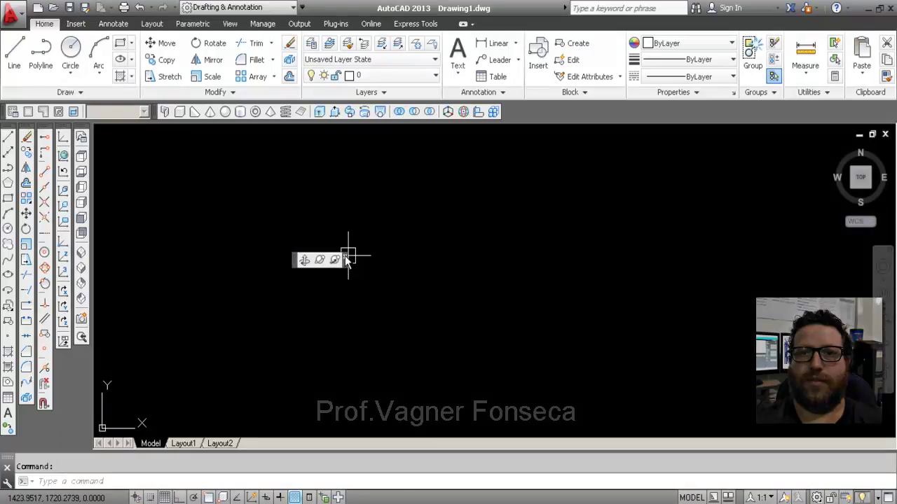
{"action": "left_click", "coordinate": [348, 260]}
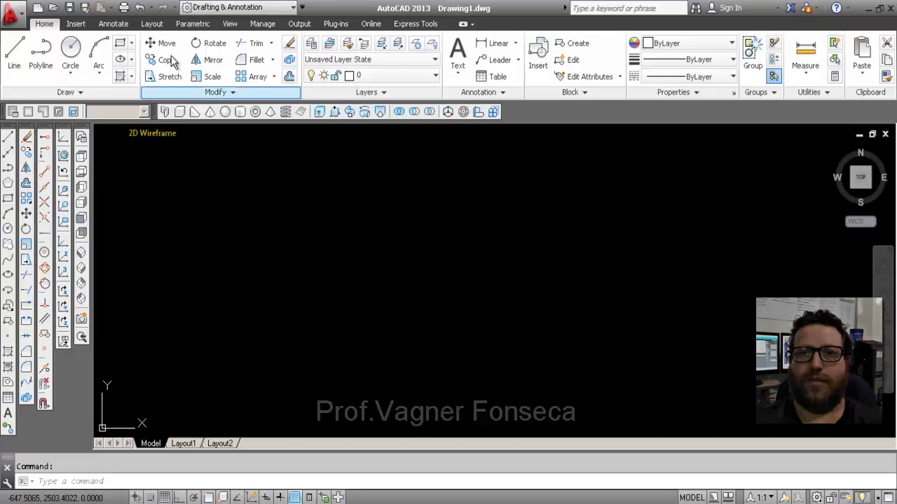
{"action": "left_click", "coordinate": [230, 23]}
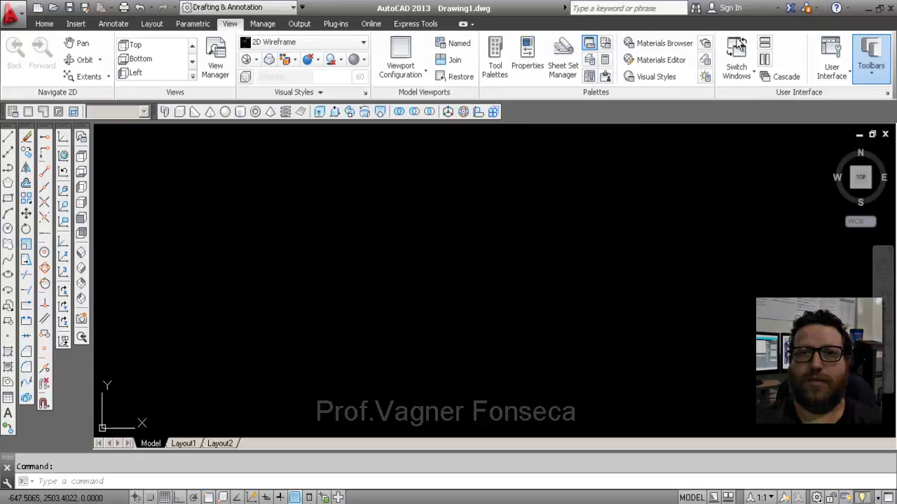
{"action": "right_click", "coordinate": [25, 168]}
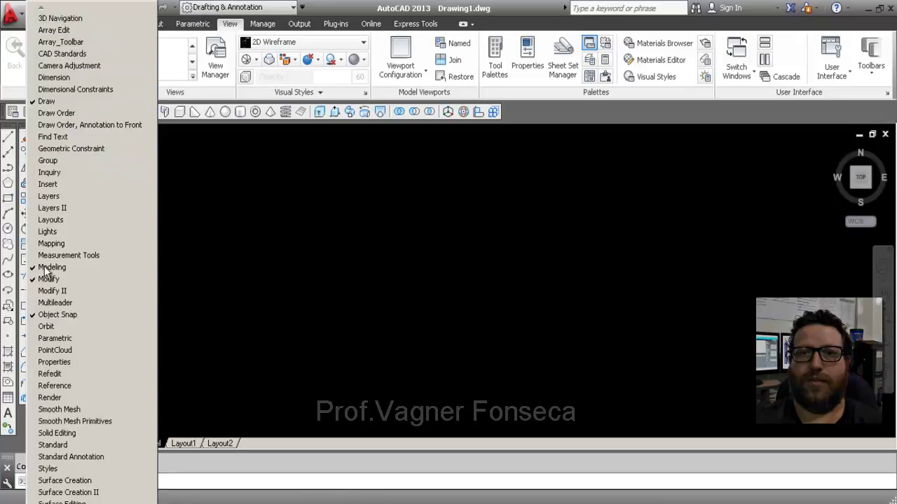
{"action": "left_click", "coordinate": [264, 155]}
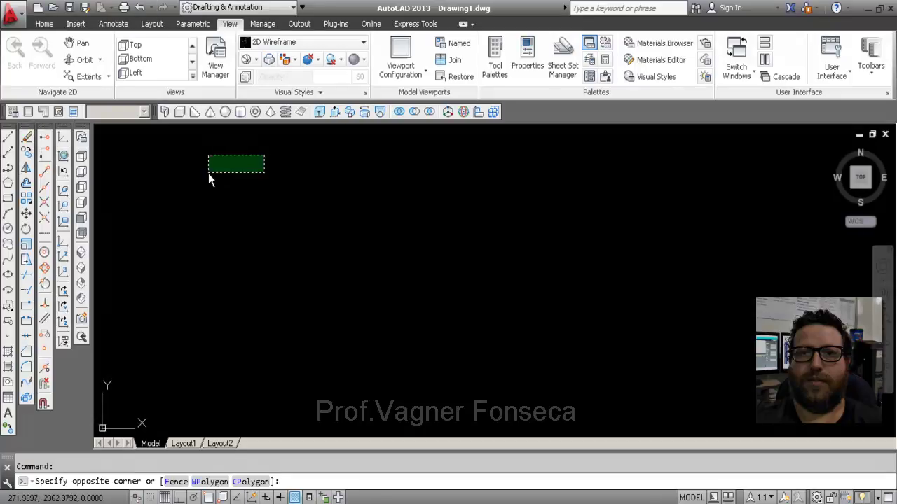
{"action": "left_click", "coordinate": [208, 173]}
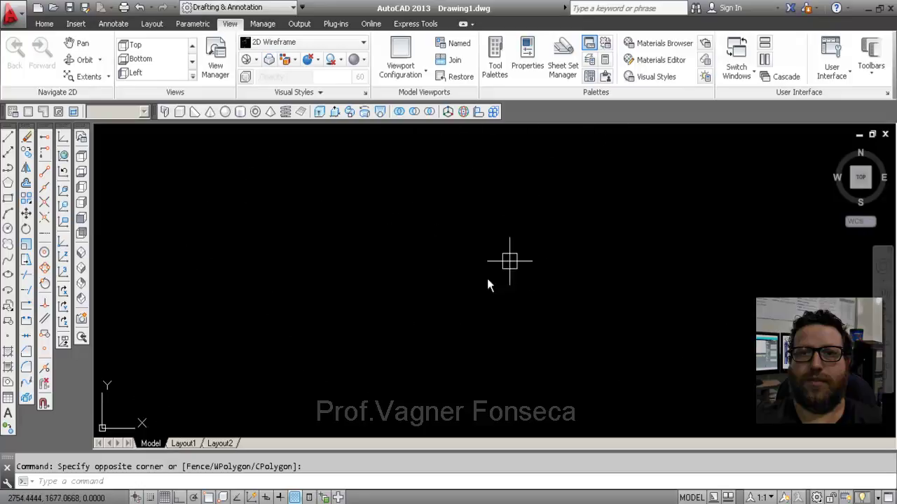
Look at the Layout1 paper sheet and return to model space.
{"action": "left_click", "coordinate": [182, 444]}
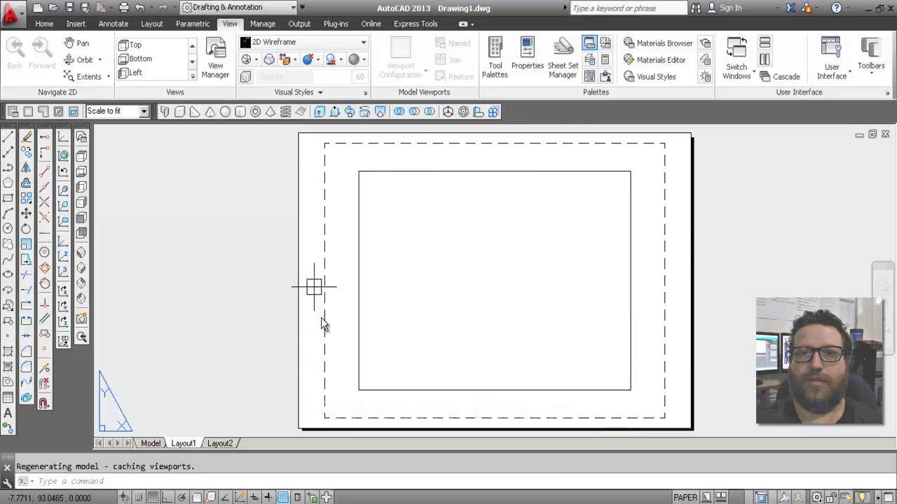
{"action": "left_click", "coordinate": [151, 444]}
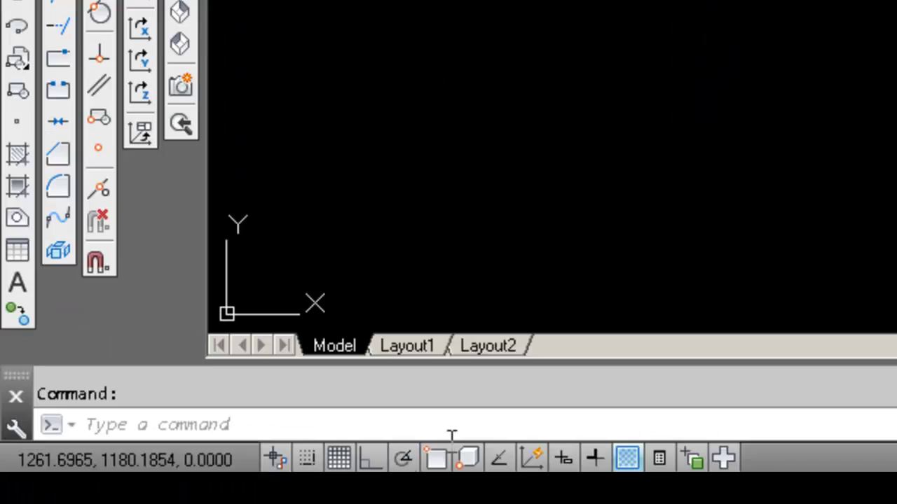
Turn on polar tracking and object snap for the drawing.
{"action": "left_click", "coordinate": [404, 460]}
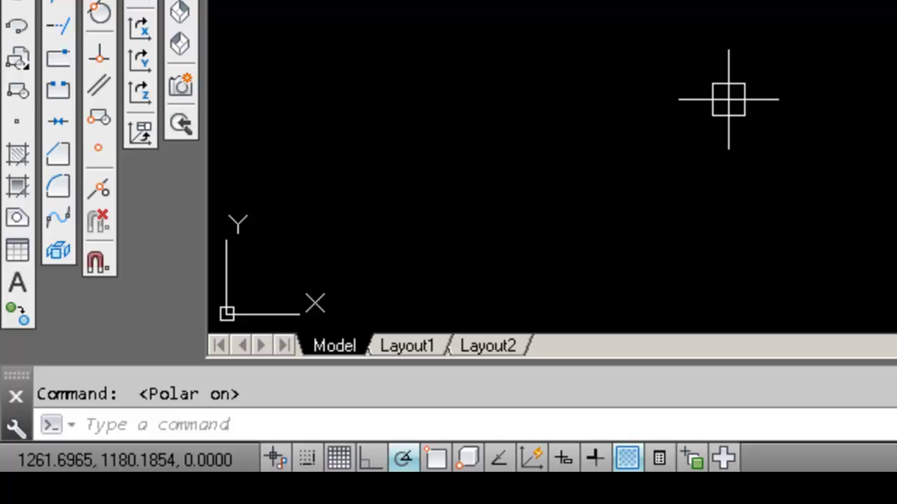
{"action": "left_click", "coordinate": [436, 459]}
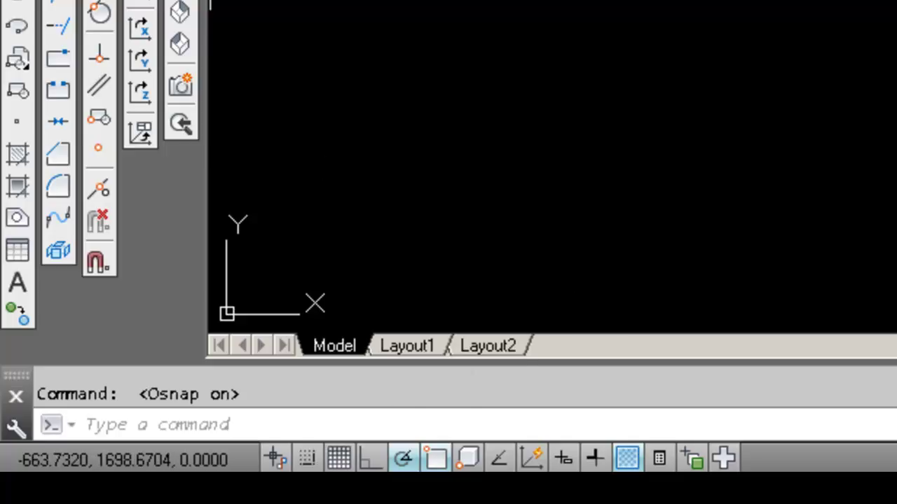
Draw a closed right triangle of lines with a horizontal upper edge about 2028 units long and a vertical edge down from its right end.
{"action": "type", "text": "l"}
{"action": "key", "text": "Return"}
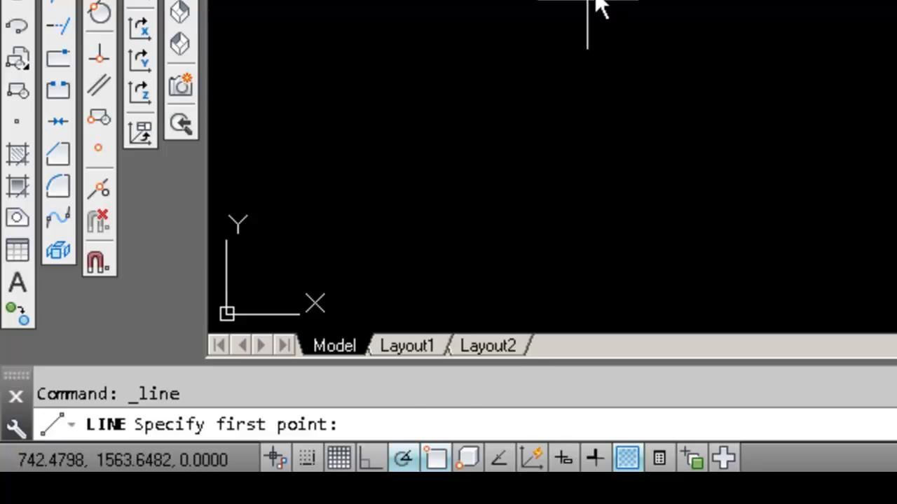
{"action": "left_click", "coordinate": [504, 28]}
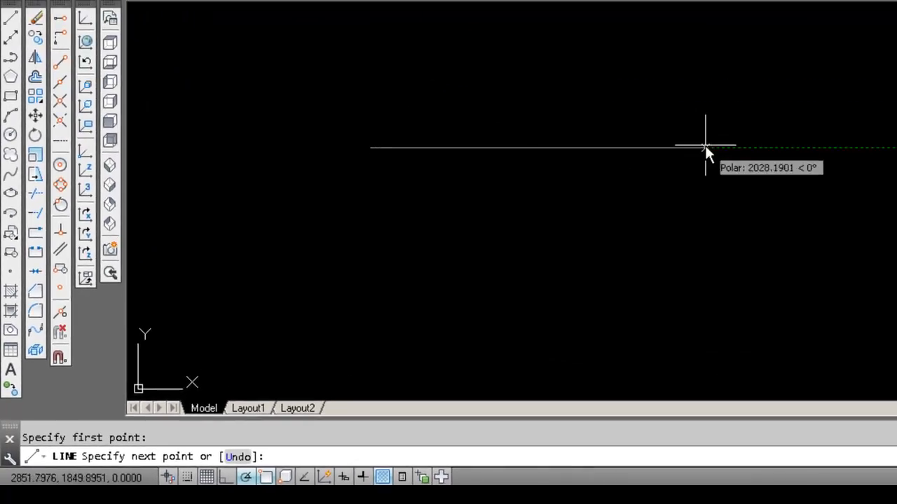
{"action": "left_click", "coordinate": [704, 147]}
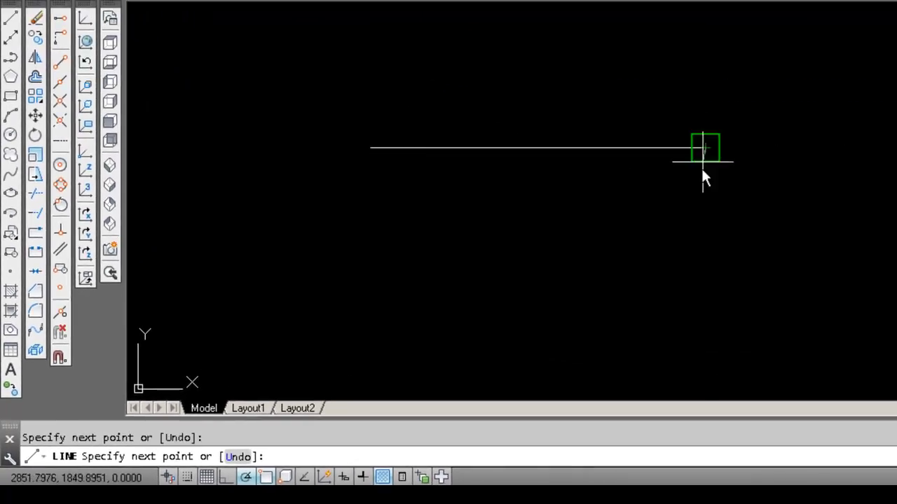
{"action": "left_click", "coordinate": [694, 286]}
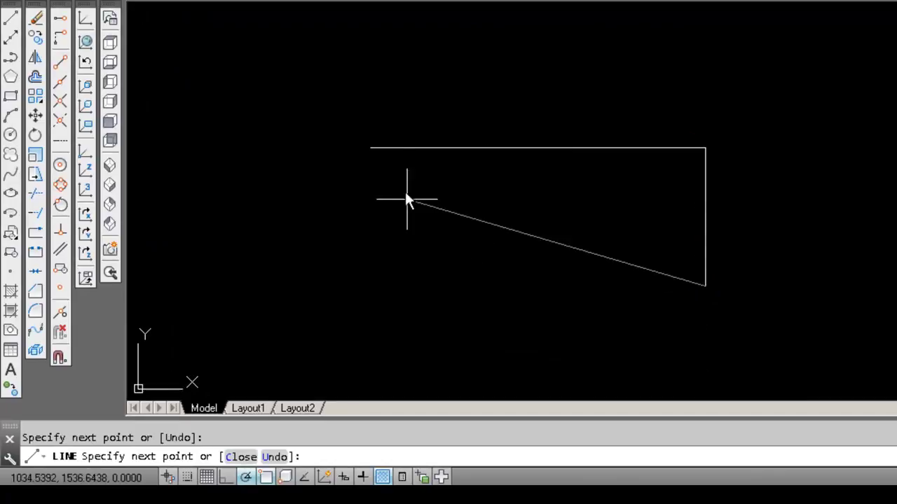
{"action": "left_click", "coordinate": [371, 147]}
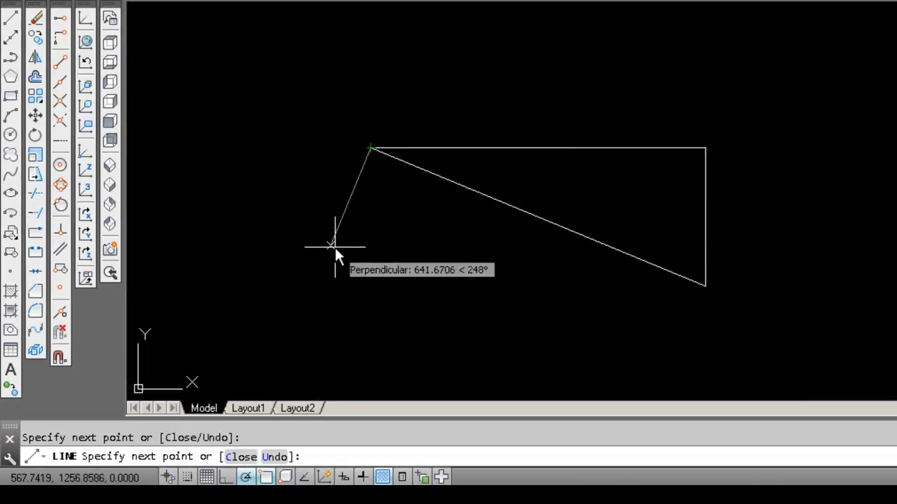
{"action": "key", "text": "Escape"}
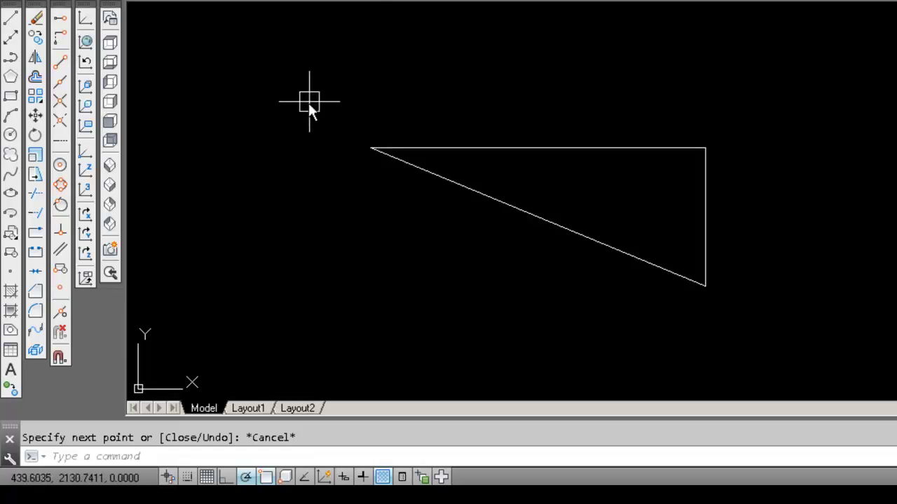
Draw a circle centred on the triangle's left vertex, crossing its upper and sloping edges.
{"action": "left_click", "coordinate": [9, 21]}
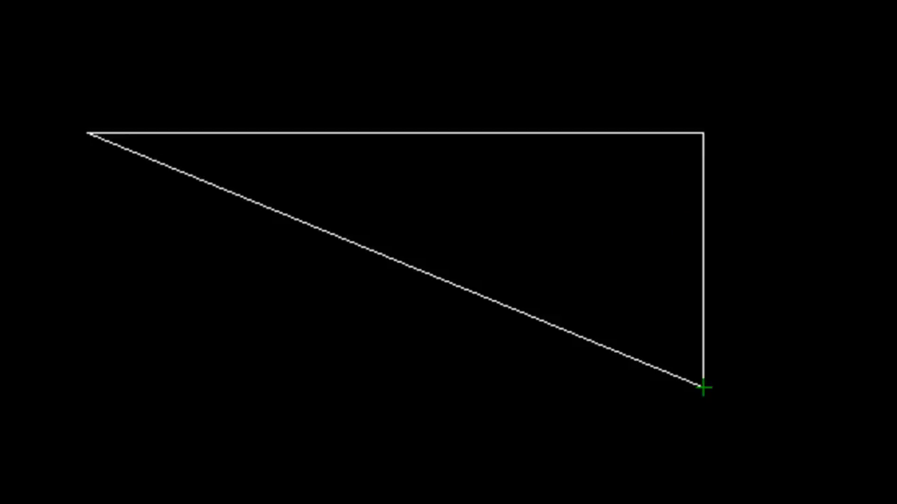
{"action": "type", "text": "c"}
{"action": "key", "text": "Return"}
{"action": "left_click", "coordinate": [88, 132]}
{"action": "left_click", "coordinate": [322, 321]}
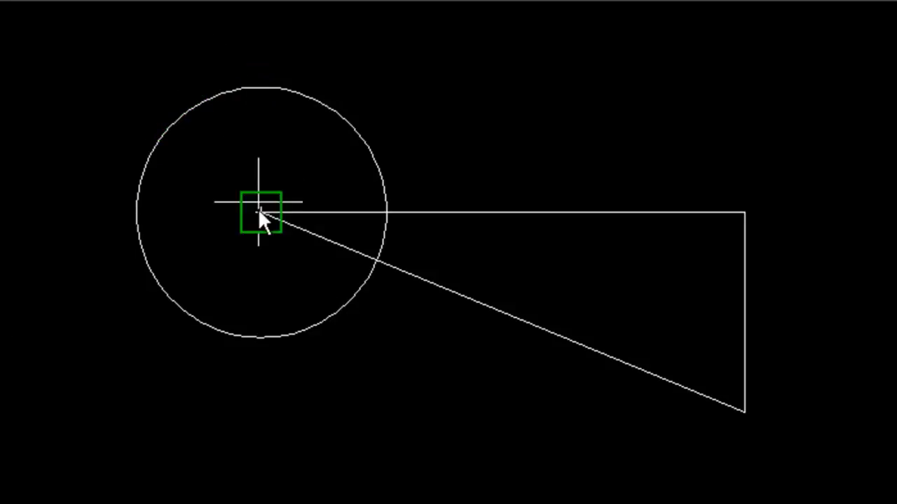
{"action": "mouse_move", "coordinate": [257, 221]}
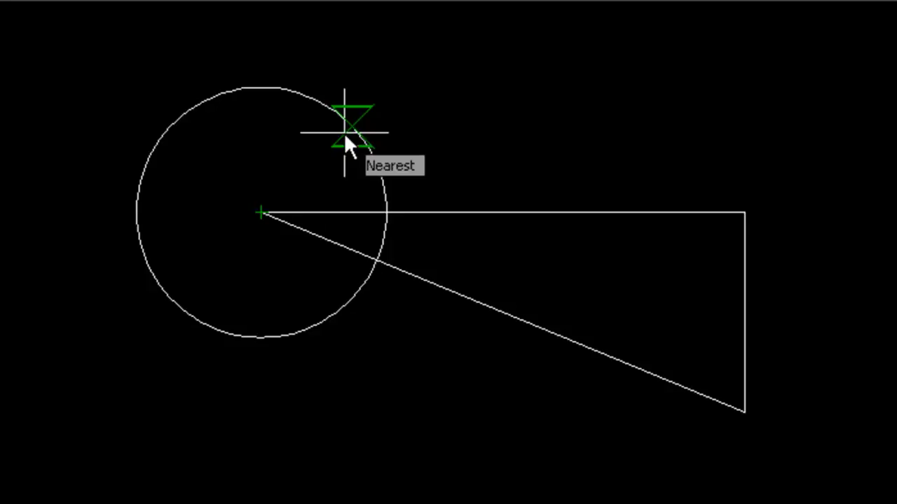
{"action": "key", "text": "Escape"}
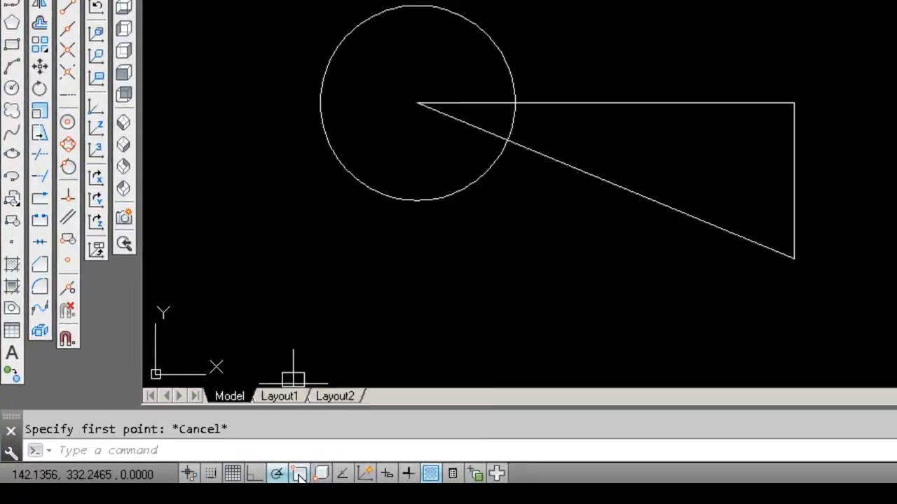
Clear all object snap modes in the drafting settings and enable only Endpoint, Midpoint, Center, Extension and Quadrant.
{"action": "right_click", "coordinate": [200, 484]}
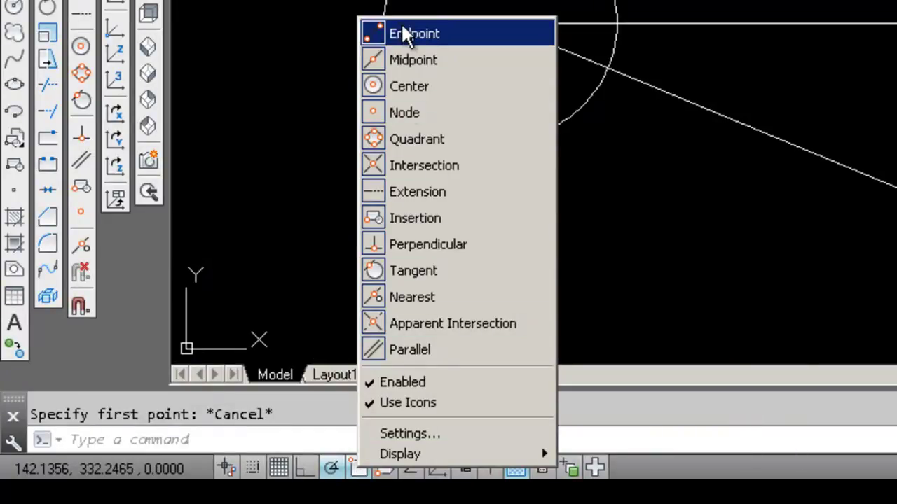
{"action": "mouse_move", "coordinate": [424, 449]}
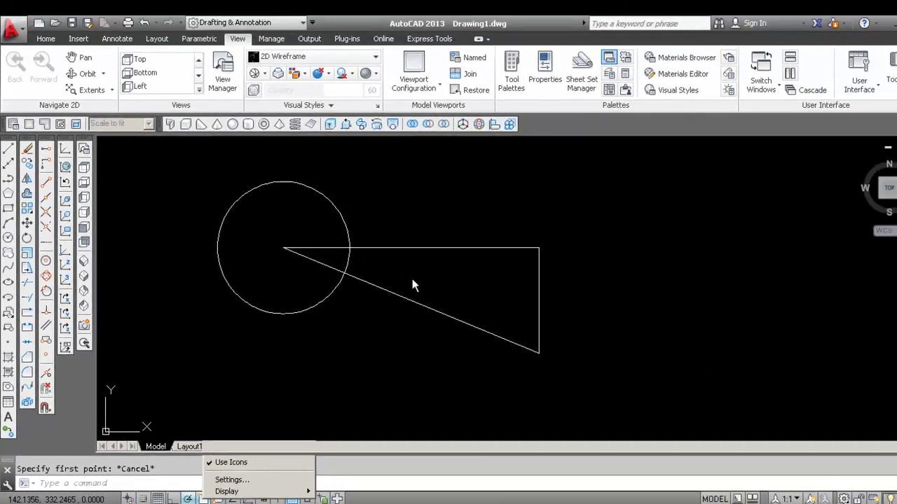
{"action": "left_click", "coordinate": [410, 434]}
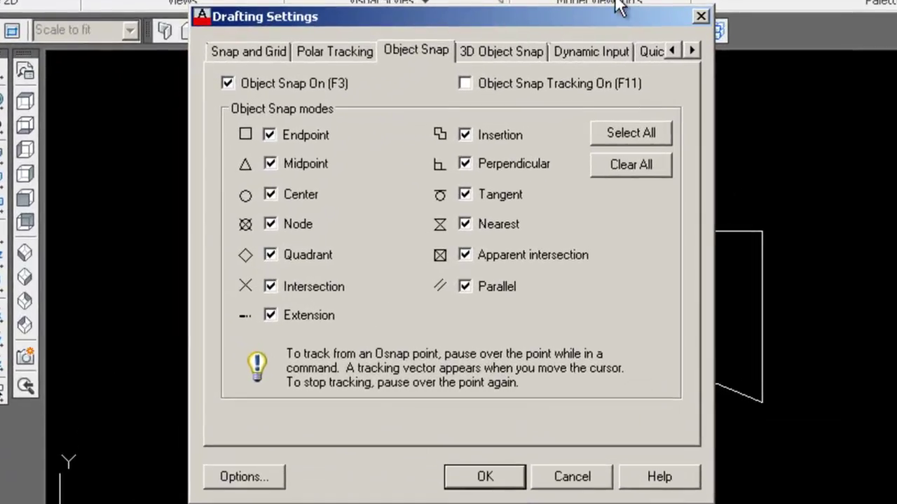
{"action": "left_click", "coordinate": [630, 165]}
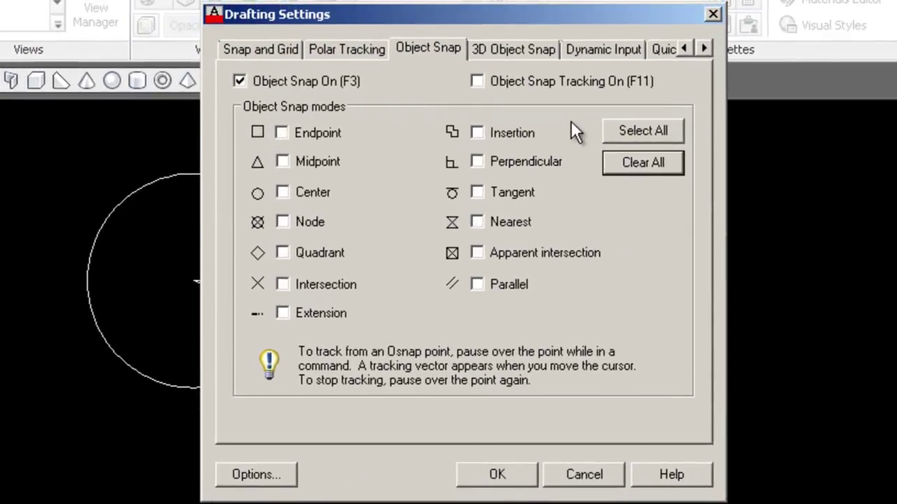
{"action": "left_click", "coordinate": [281, 133]}
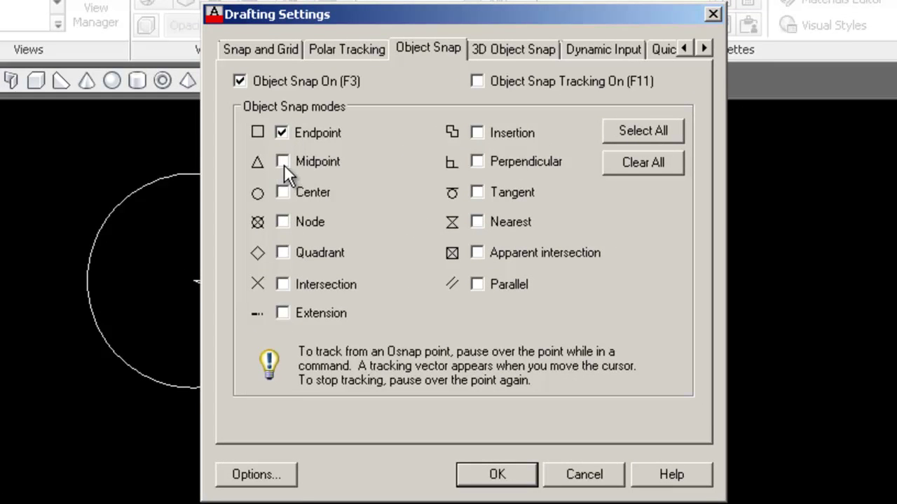
{"action": "left_click", "coordinate": [282, 161]}
{"action": "left_click", "coordinate": [281, 192]}
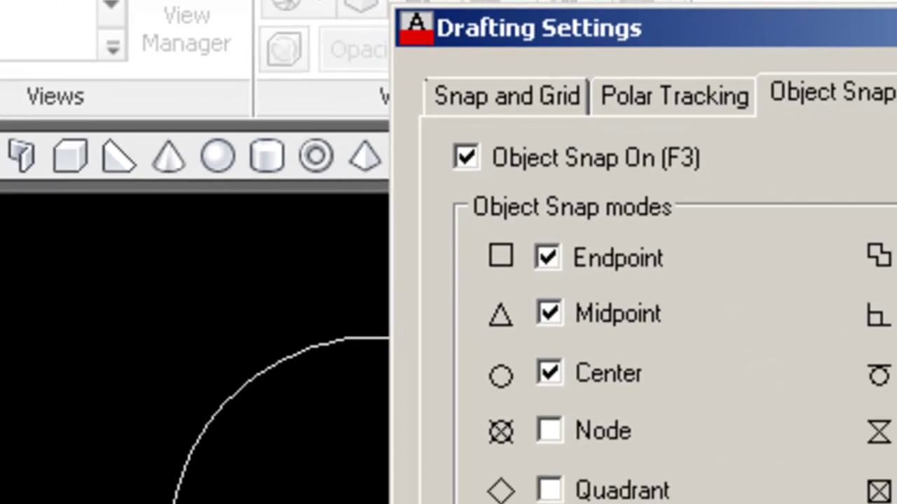
{"action": "left_click", "coordinate": [435, 482]}
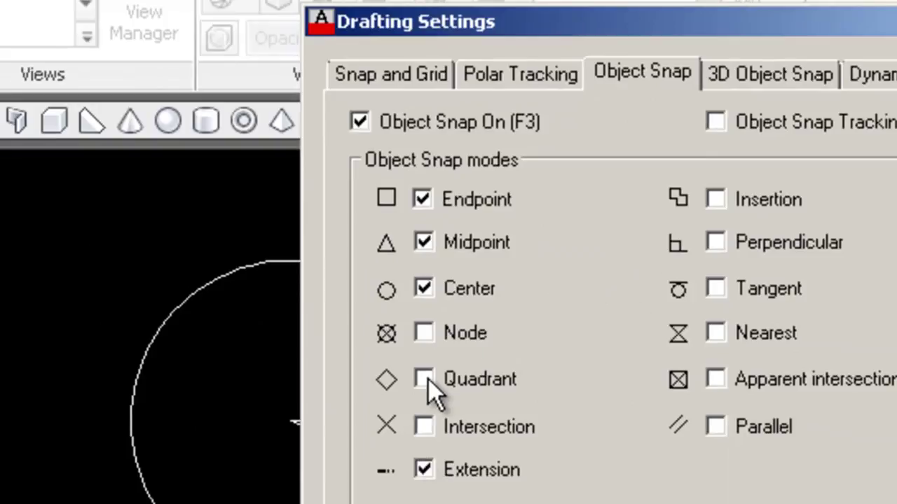
{"action": "left_click", "coordinate": [425, 379]}
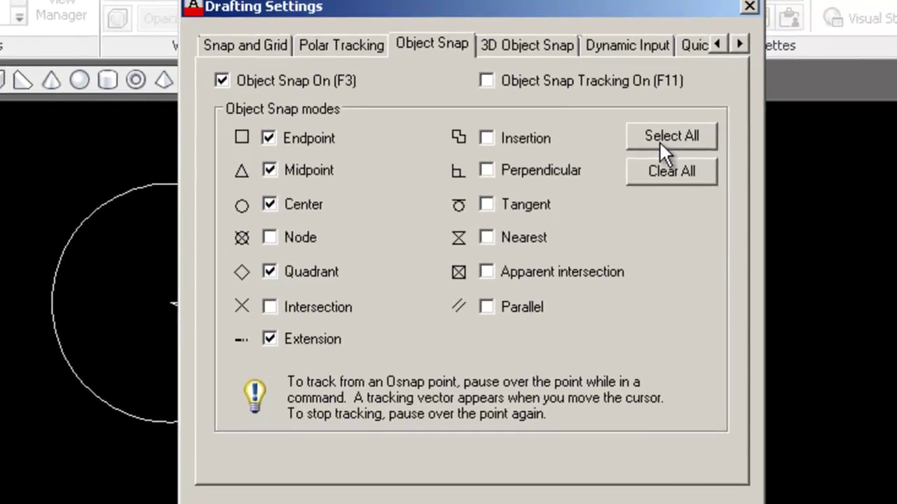
Select all object snap modes and apply the drafting settings.
{"action": "left_click", "coordinate": [665, 130]}
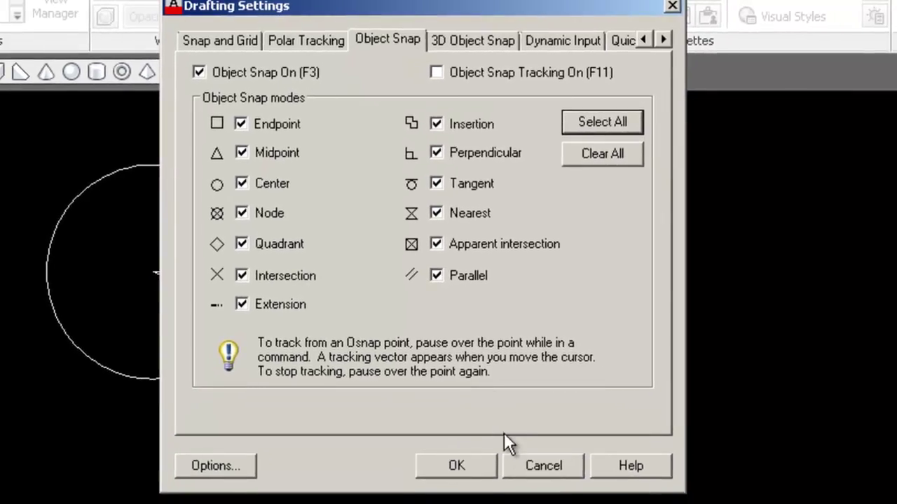
{"action": "left_click", "coordinate": [456, 461]}
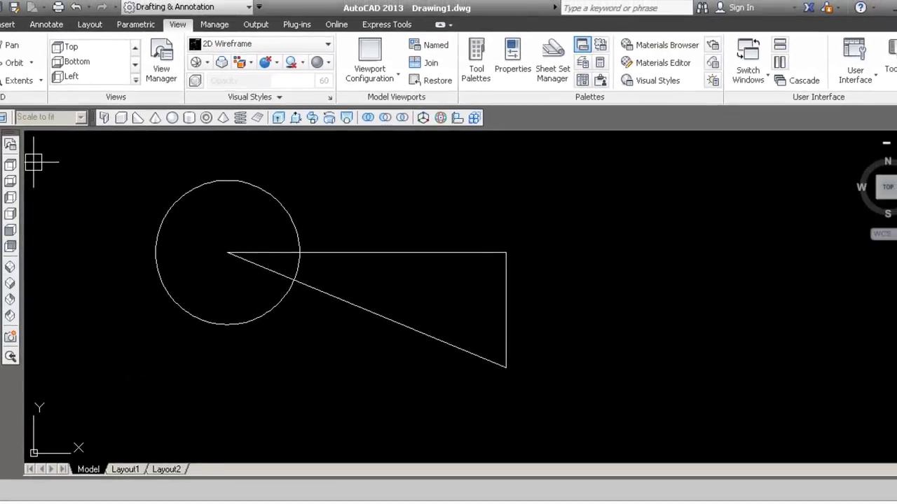
Draw connected lines from the circle's top quadrant to the triangle's upper-right corner and on to the circle's bottom quadrant.
{"action": "left_click", "coordinate": [226, 182]}
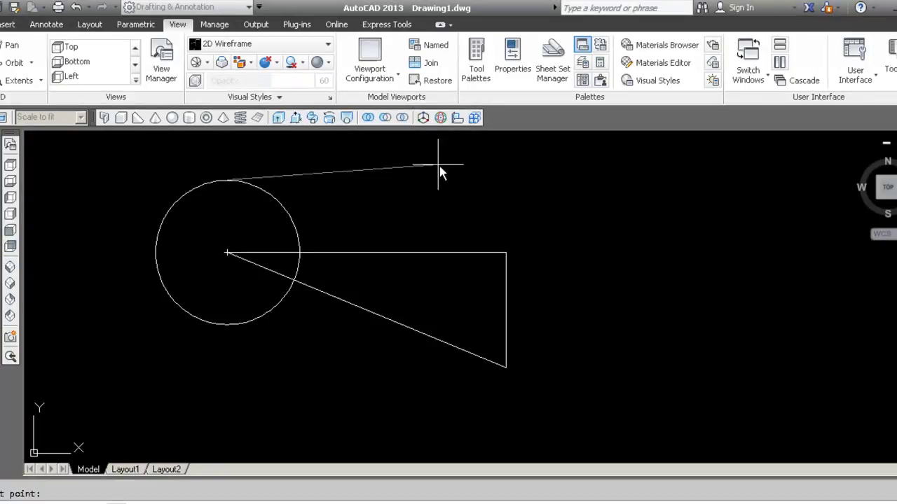
{"action": "left_click", "coordinate": [502, 251]}
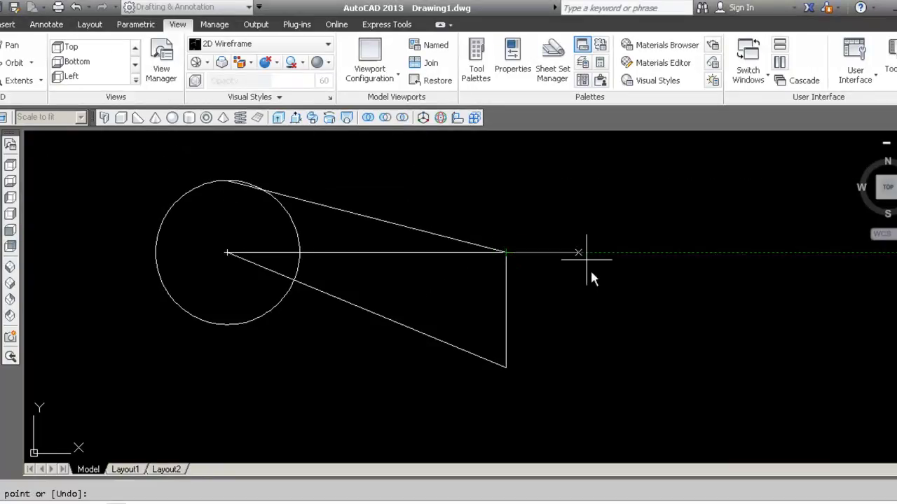
{"action": "left_click", "coordinate": [226, 324]}
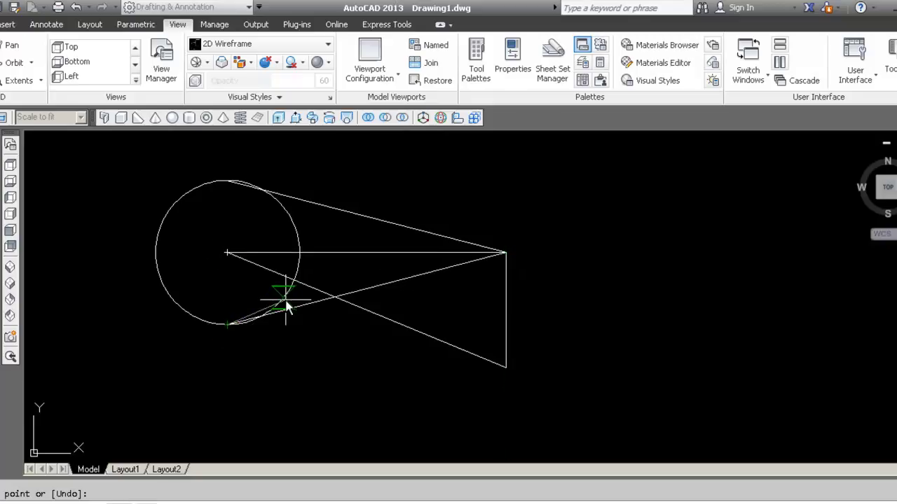
{"action": "key", "text": "Return"}
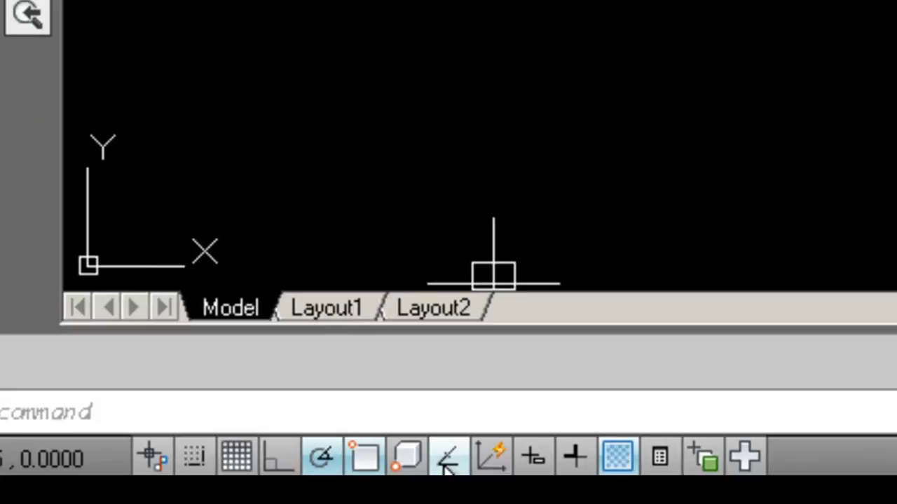
Turn on object snap tracking and draw a rectangle in the empty space to the right of the triangle.
{"action": "left_click", "coordinate": [449, 466]}
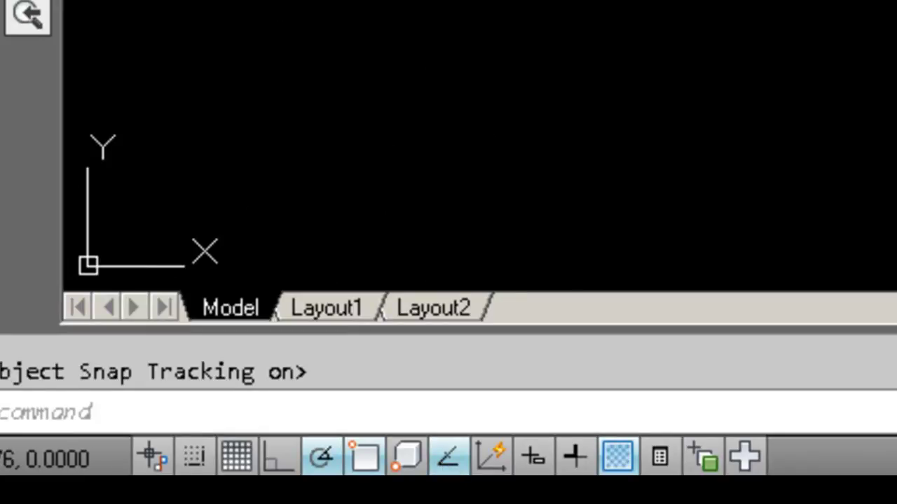
{"action": "type", "text": "rectang"}
{"action": "key", "text": "Return"}
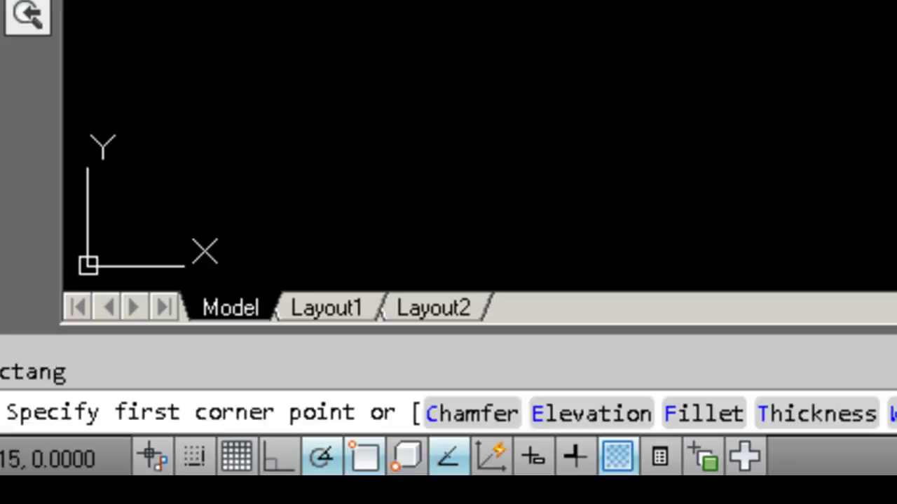
{"action": "left_click", "coordinate": [634, 130]}
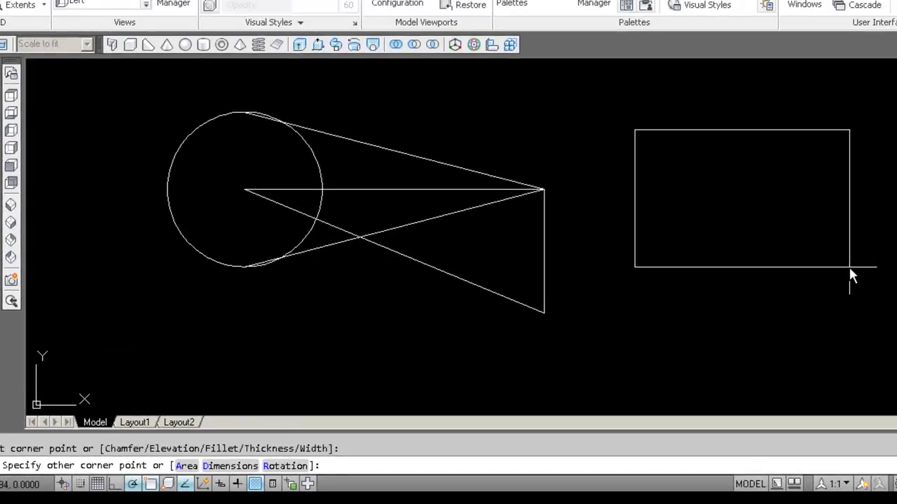
{"action": "left_click", "coordinate": [818, 273]}
Draw a circle with a radius of about 398 units centred in the rectangle by tracking from its edge midpoints.
{"action": "type", "text": "c"}
{"action": "key", "text": "Return"}
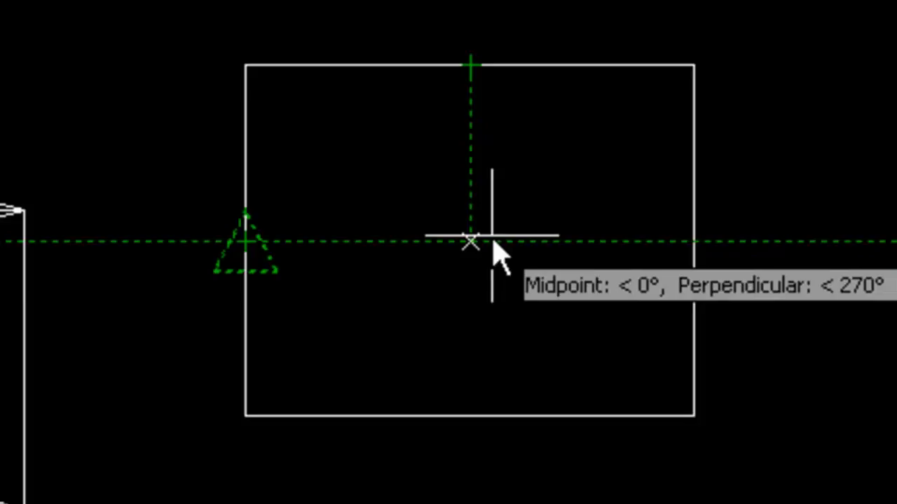
{"action": "left_click", "coordinate": [494, 242]}
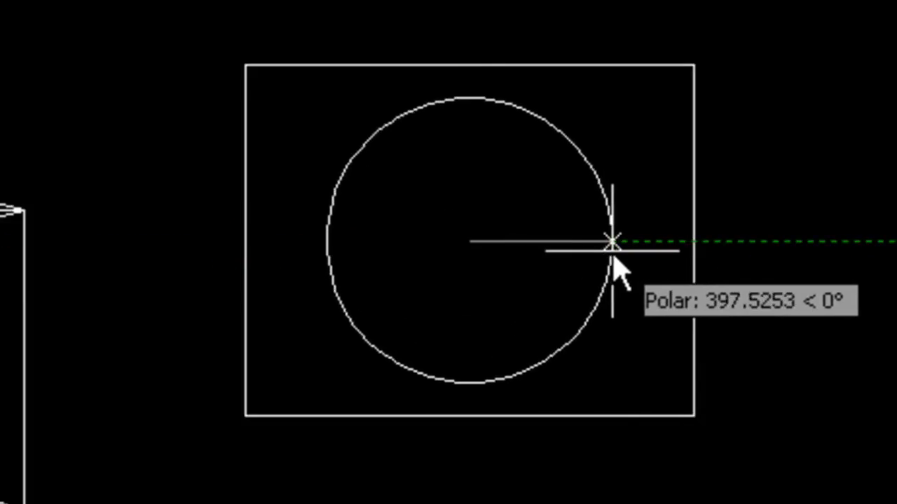
{"action": "left_click", "coordinate": [611, 243]}
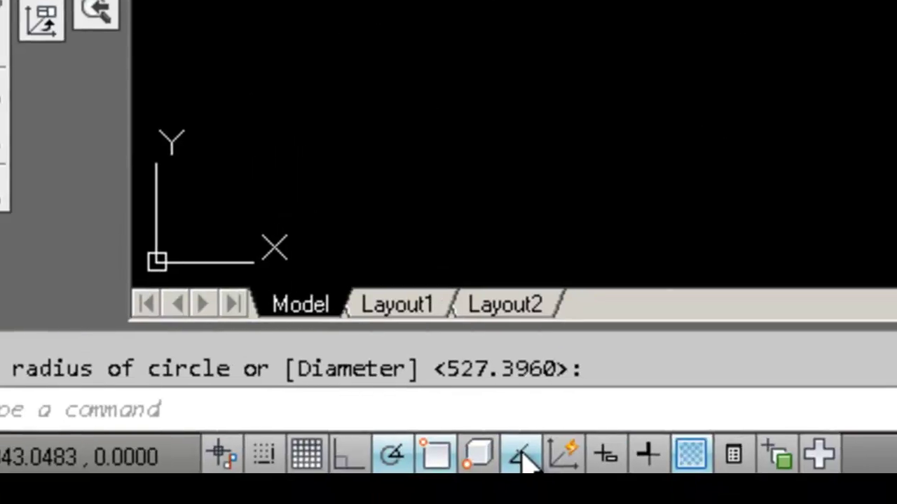
Turn on dynamic input and start a line chain below the large circle with a horizontal segment 100 units long.
{"action": "left_click", "coordinate": [606, 456]}
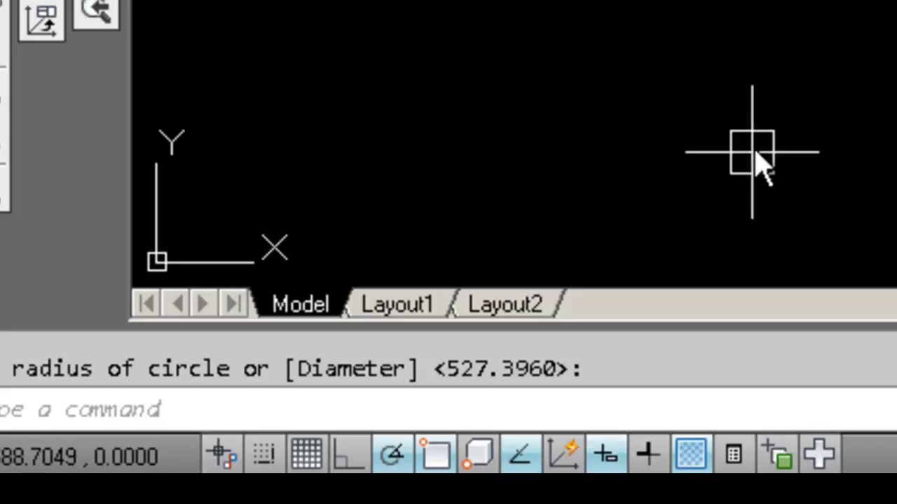
{"action": "left_click", "coordinate": [150, 25]}
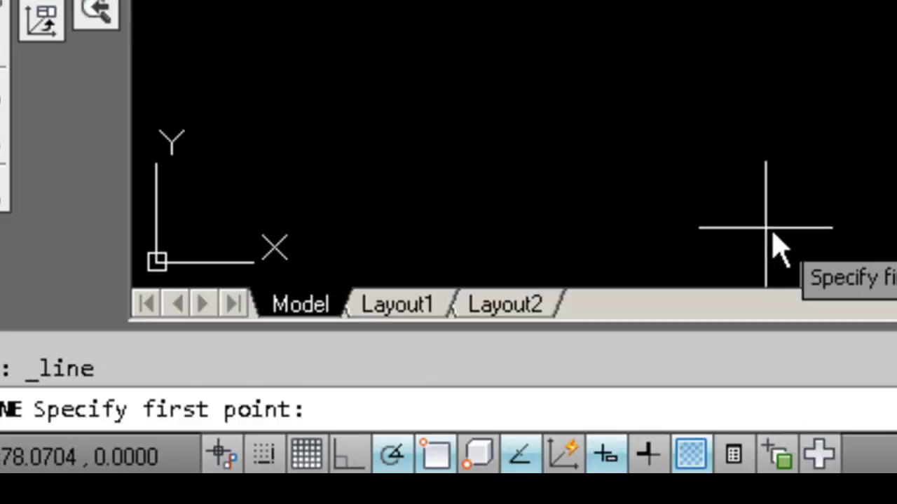
{"action": "left_click", "coordinate": [721, 79]}
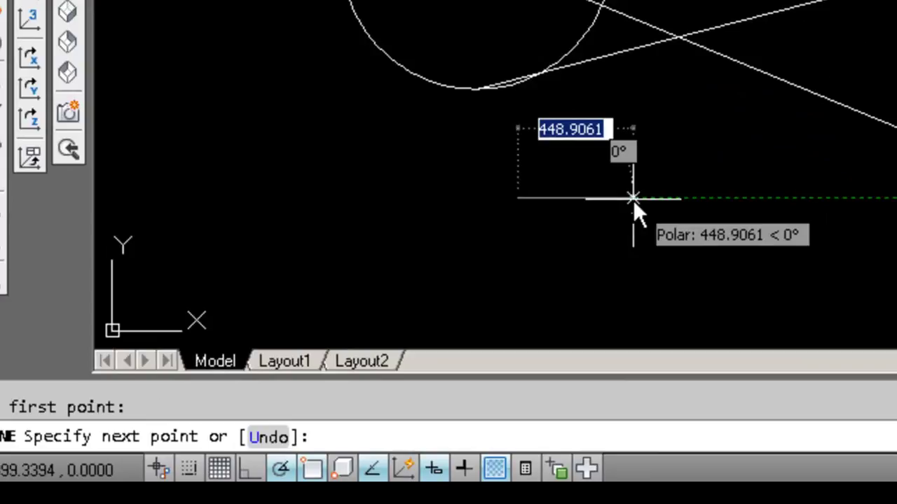
{"action": "type", "text": "100"}
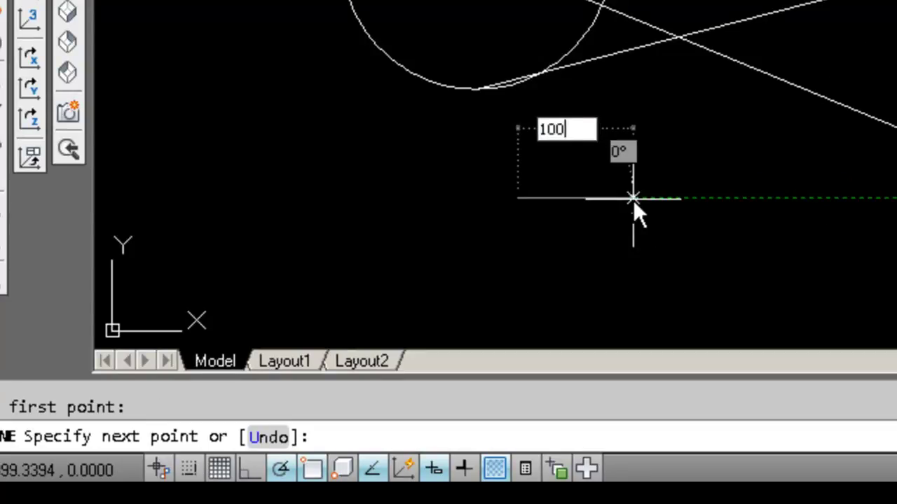
{"action": "key", "text": "Return"}
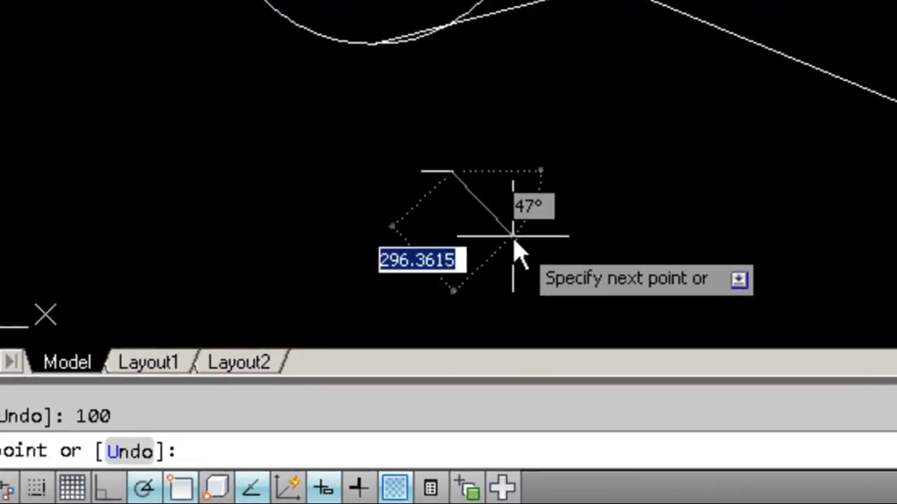
Continue the chain with five freehand segments: down-right, up-right, horizontal to the right, steeply down-left and gently down-left, and end the line.
{"action": "left_click", "coordinate": [287, 189]}
{"action": "left_click", "coordinate": [401, 81]}
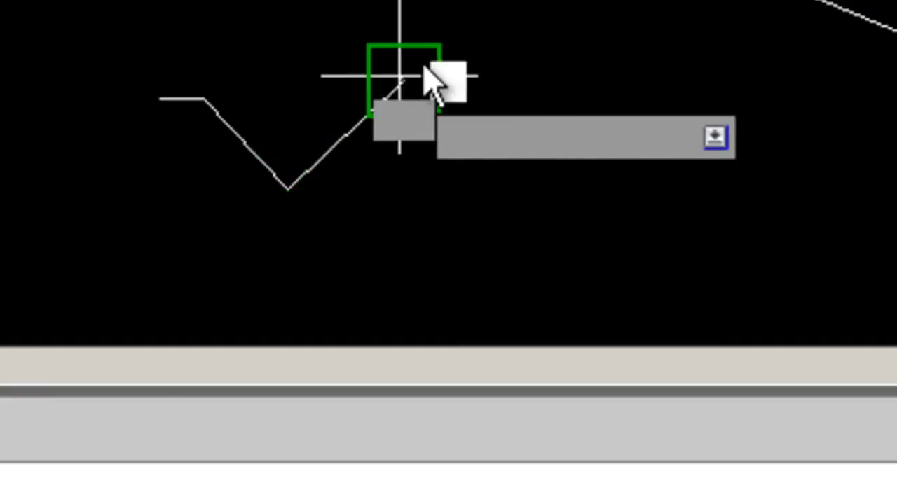
{"action": "left_click", "coordinate": [588, 81]}
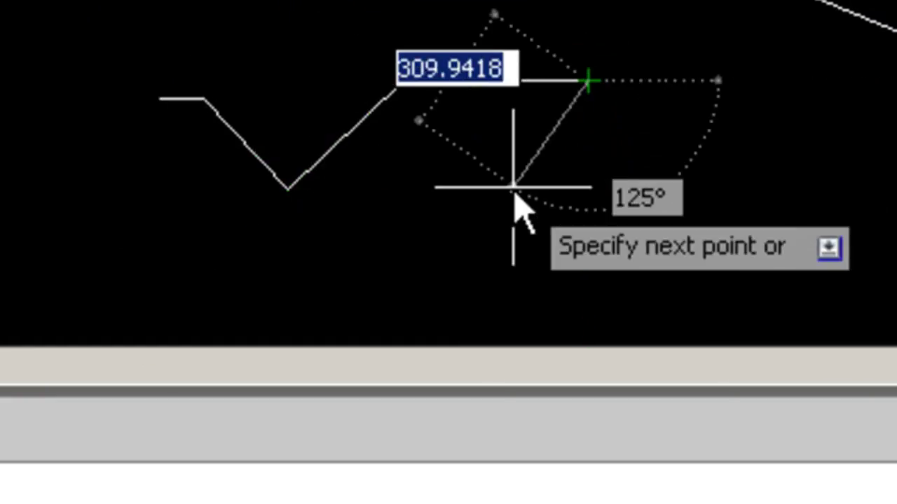
{"action": "left_click", "coordinate": [512, 187]}
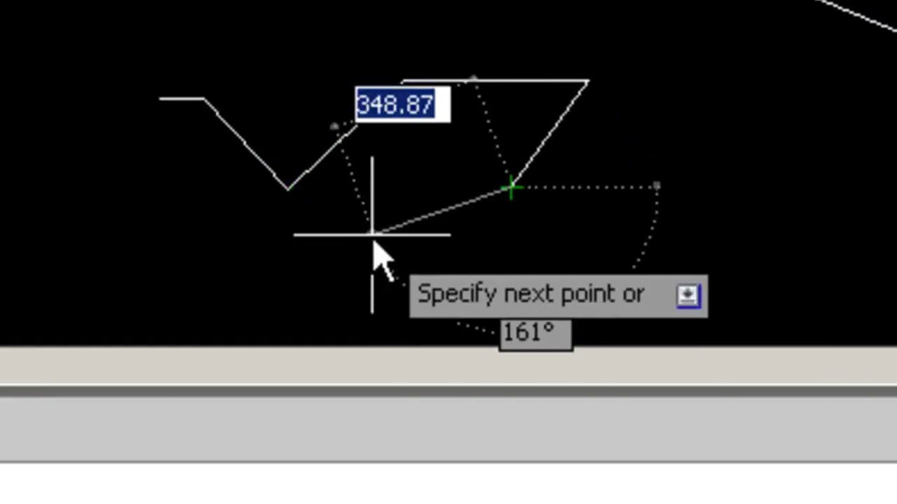
{"action": "left_click", "coordinate": [371, 235]}
{"action": "key", "text": "Escape"}
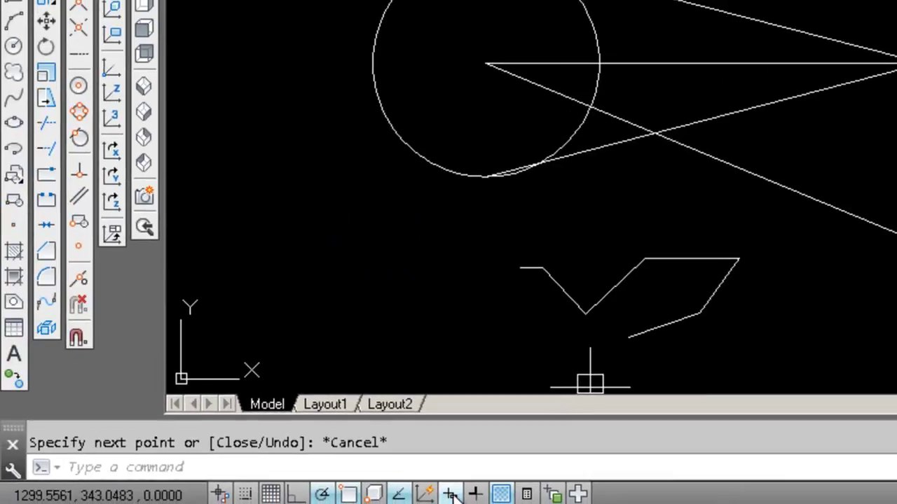
Turn off dynamic input and draw a closed right triangle beside the zigzag with a 1000-unit horizontal upper edge and a vertical right edge.
{"action": "left_click", "coordinate": [364, 469]}
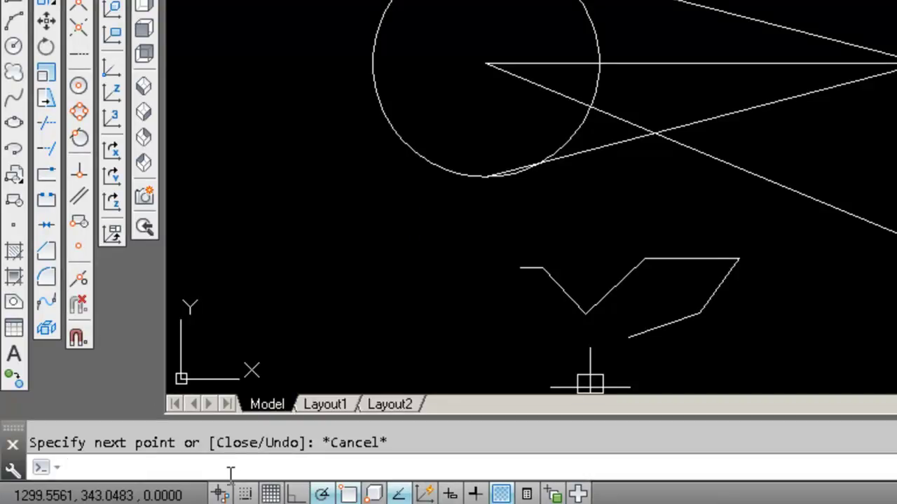
{"action": "key", "text": "Return"}
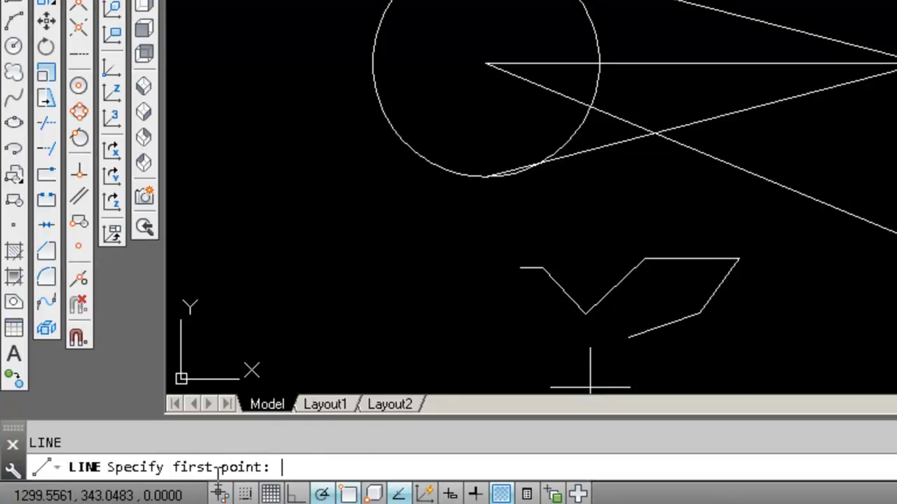
{"action": "left_click", "coordinate": [331, 300]}
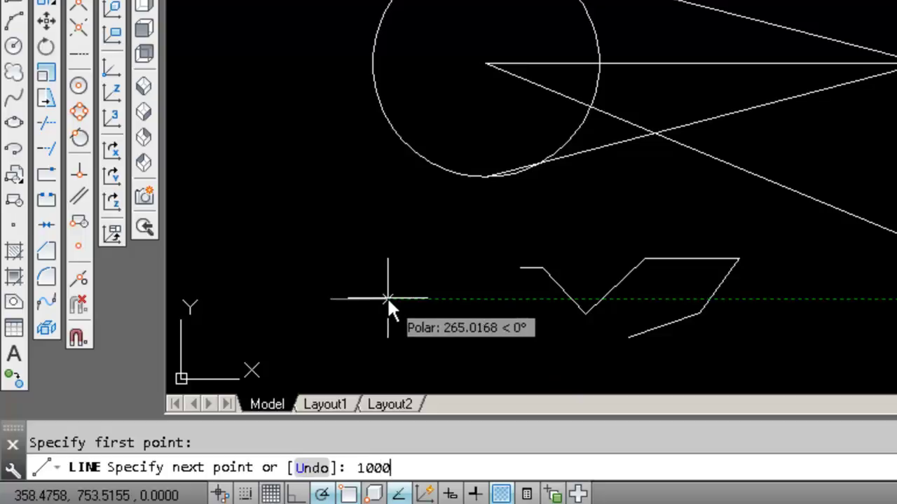
{"action": "key", "text": "Return"}
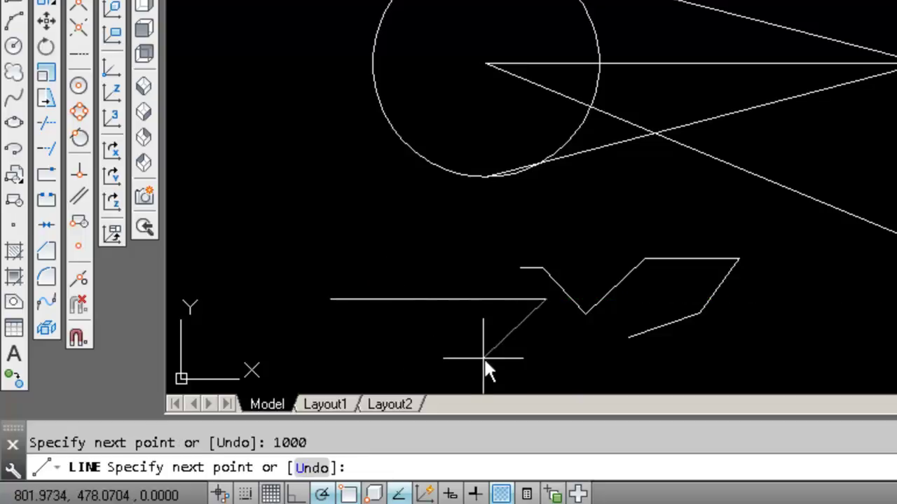
{"action": "left_click", "coordinate": [531, 351]}
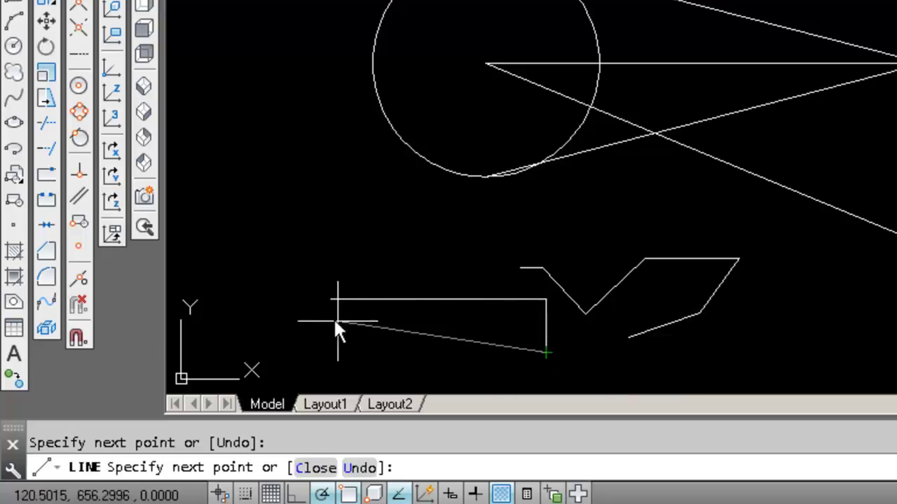
{"action": "left_click", "coordinate": [331, 300]}
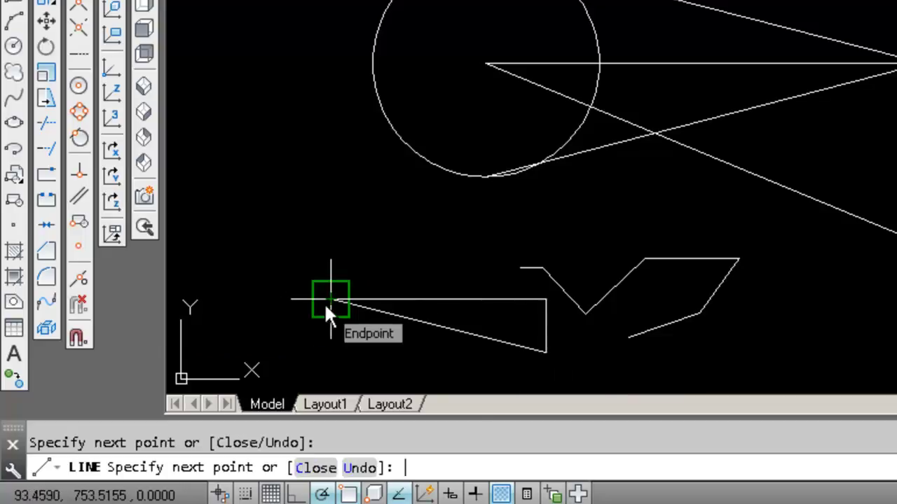
End the line, and use the Pan tool to move around the drawing until all the shapes are in view.
{"action": "key", "text": "Escape"}
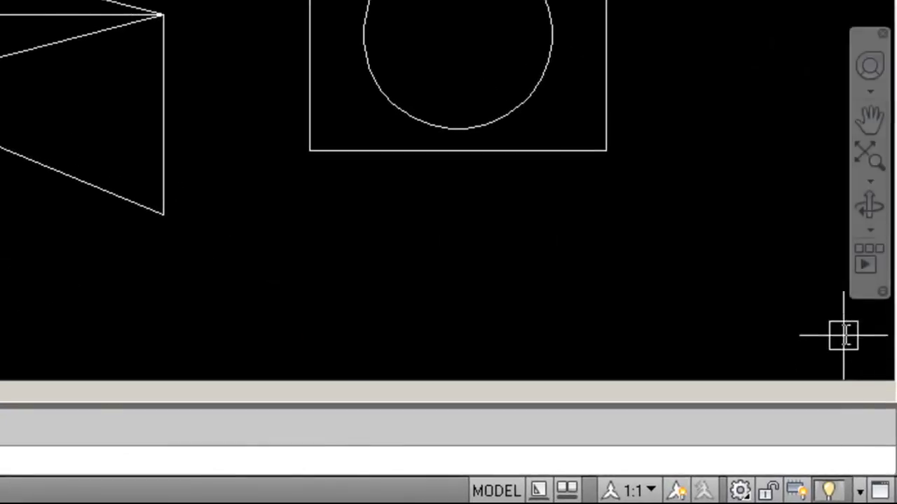
{"action": "left_click", "coordinate": [870, 123]}
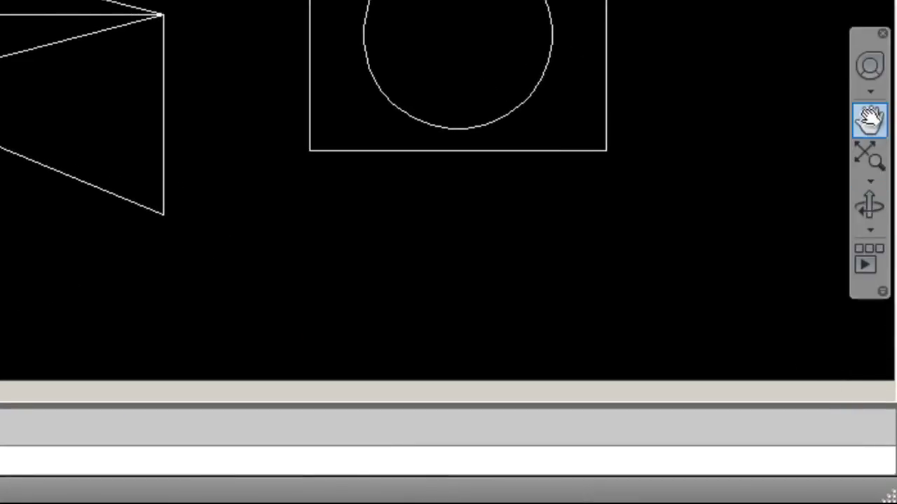
{"action": "left_click_drag", "start_coordinate": [601, 108], "coordinate": [384, 25]}
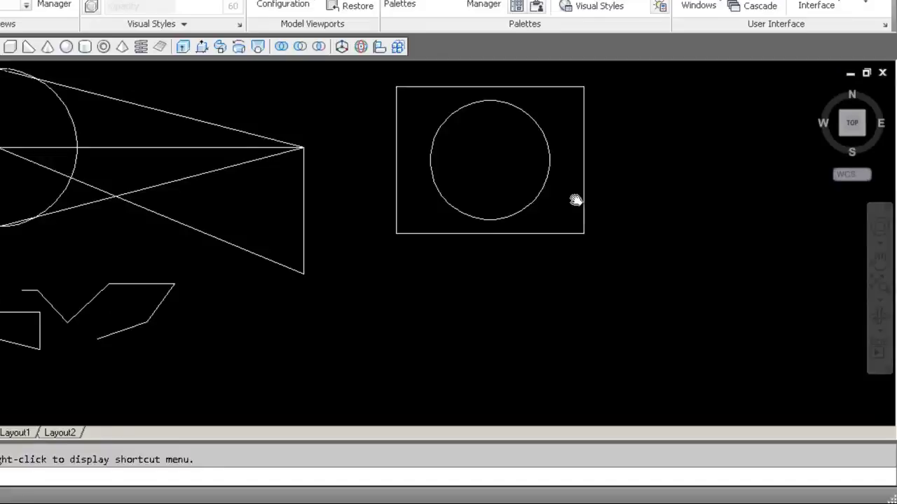
{"action": "mouse_move", "coordinate": [575, 201]}
{"action": "left_mouse_down"}
{"action": "mouse_move", "coordinate": [675, 185]}
{"action": "mouse_move", "coordinate": [769, 218]}
{"action": "mouse_move", "coordinate": [745, 197]}
{"action": "mouse_move", "coordinate": [673, 228]}
{"action": "left_mouse_up"}
{"action": "mouse_move", "coordinate": [702, 264]}
{"action": "left_mouse_down"}
{"action": "mouse_move", "coordinate": [652, 244]}
{"action": "mouse_move", "coordinate": [812, 262]}
{"action": "mouse_move", "coordinate": [756, 219]}
{"action": "left_mouse_up"}
{"action": "mouse_move", "coordinate": [251, 215]}
{"action": "left_mouse_down"}
{"action": "mouse_move", "coordinate": [352, 269]}
{"action": "mouse_move", "coordinate": [524, 224]}
{"action": "mouse_move", "coordinate": [528, 237]}
{"action": "left_mouse_up"}
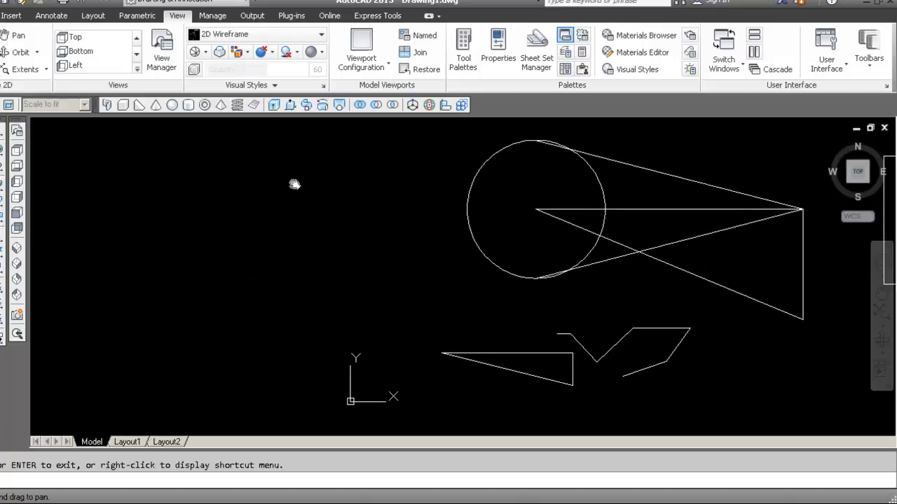
{"action": "left_click_drag", "start_coordinate": [616, 198], "coordinate": [314, 220]}
{"action": "mouse_move", "coordinate": [560, 201]}
{"action": "left_mouse_down"}
{"action": "mouse_move", "coordinate": [461, 170]}
{"action": "mouse_move", "coordinate": [273, 190]}
{"action": "mouse_move", "coordinate": [540, 181]}
{"action": "mouse_move", "coordinate": [582, 244]}
{"action": "mouse_move", "coordinate": [495, 175]}
{"action": "mouse_move", "coordinate": [370, 224]}
{"action": "mouse_move", "coordinate": [382, 216]}
{"action": "mouse_move", "coordinate": [436, 224]}
{"action": "mouse_move", "coordinate": [376, 224]}
{"action": "mouse_move", "coordinate": [412, 194]}
{"action": "left_mouse_up"}
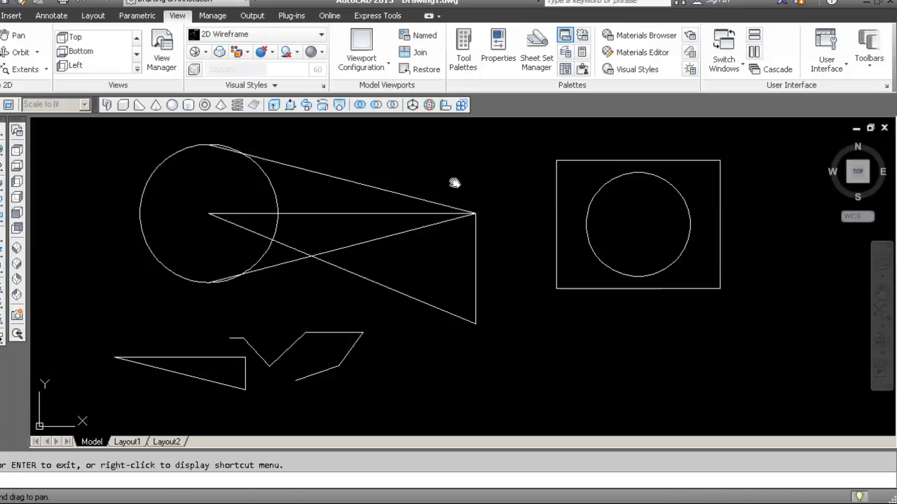
{"action": "key", "text": "Escape"}
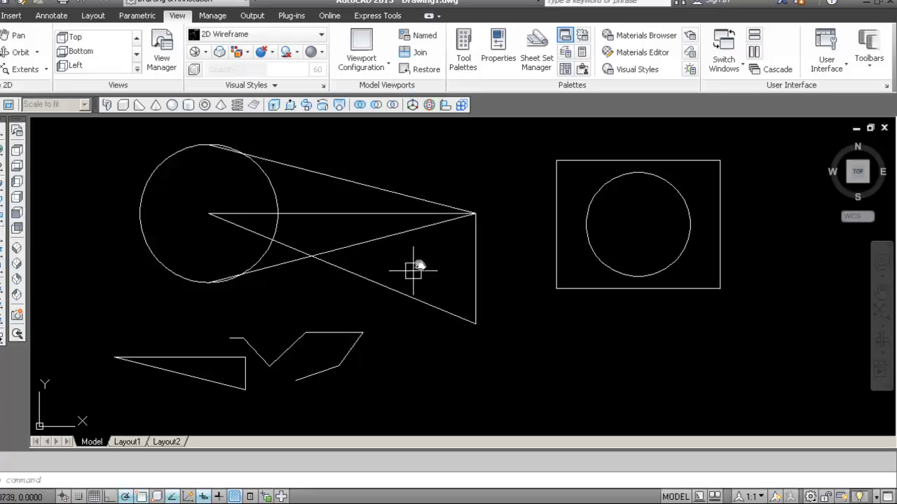
Zoom out slightly and recentre all the shapes, including a short shift made with the P (Pan) command.
{"action": "mouse_move", "coordinate": [420, 264]}
{"action": "middle_mouse_down"}
{"action": "mouse_move", "coordinate": [388, 272]}
{"action": "mouse_move", "coordinate": [300, 260]}
{"action": "mouse_move", "coordinate": [381, 241]}
{"action": "mouse_move", "coordinate": [460, 246]}
{"action": "mouse_move", "coordinate": [309, 260]}
{"action": "middle_mouse_up"}
{"action": "scroll", "coordinate": [309, 260], "scroll_direction": "down", "scroll_amount": 2}
{"action": "mouse_move", "coordinate": [529, 210]}
{"action": "middle_mouse_down"}
{"action": "mouse_move", "coordinate": [428, 194]}
{"action": "mouse_move", "coordinate": [452, 184]}
{"action": "mouse_move", "coordinate": [623, 185]}
{"action": "mouse_move", "coordinate": [750, 152]}
{"action": "mouse_move", "coordinate": [772, 166]}
{"action": "mouse_move", "coordinate": [660, 234]}
{"action": "mouse_move", "coordinate": [592, 190]}
{"action": "middle_mouse_up"}
{"action": "mouse_move", "coordinate": [474, 196]}
{"action": "middle_mouse_down"}
{"action": "mouse_move", "coordinate": [627, 209]}
{"action": "mouse_move", "coordinate": [406, 187]}
{"action": "mouse_move", "coordinate": [571, 203]}
{"action": "mouse_move", "coordinate": [547, 182]}
{"action": "mouse_move", "coordinate": [522, 201]}
{"action": "middle_mouse_up"}
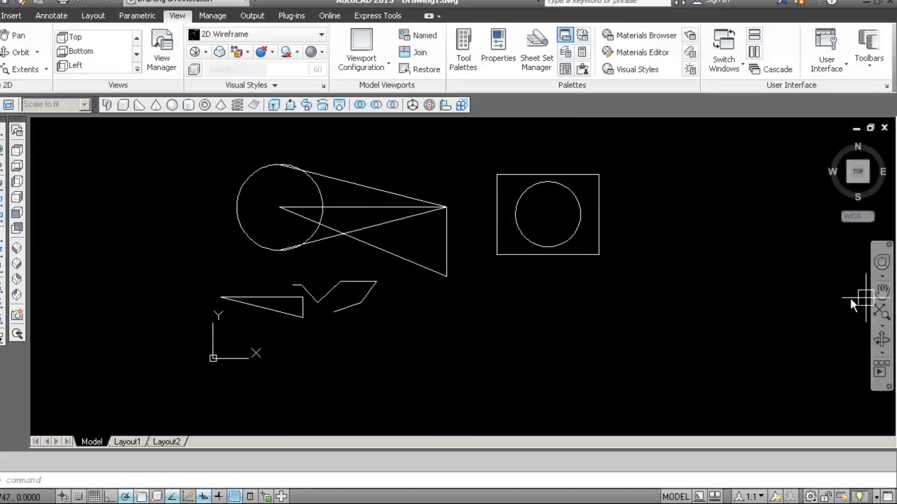
{"action": "middle_click_drag", "start_coordinate": [416, 203], "coordinate": [387, 202]}
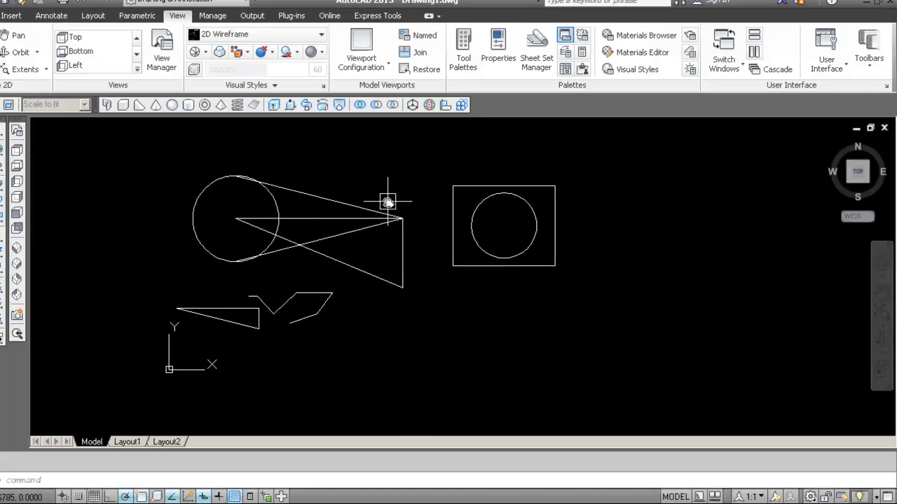
{"action": "type", "text": "P"}
{"action": "key", "text": "Return"}
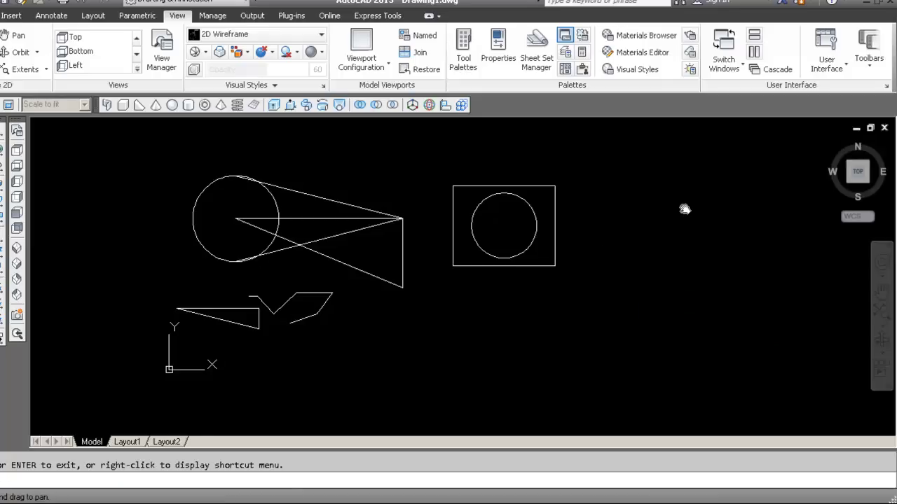
{"action": "mouse_move", "coordinate": [321, 203]}
{"action": "left_mouse_down"}
{"action": "mouse_move", "coordinate": [517, 143]}
{"action": "mouse_move", "coordinate": [595, 174]}
{"action": "mouse_move", "coordinate": [318, 168]}
{"action": "mouse_move", "coordinate": [241, 247]}
{"action": "mouse_move", "coordinate": [360, 192]}
{"action": "mouse_move", "coordinate": [224, 160]}
{"action": "mouse_move", "coordinate": [254, 169]}
{"action": "mouse_move", "coordinate": [428, 139]}
{"action": "mouse_move", "coordinate": [501, 256]}
{"action": "mouse_move", "coordinate": [244, 176]}
{"action": "mouse_move", "coordinate": [203, 194]}
{"action": "mouse_move", "coordinate": [326, 166]}
{"action": "mouse_move", "coordinate": [231, 187]}
{"action": "mouse_move", "coordinate": [248, 234]}
{"action": "mouse_move", "coordinate": [302, 206]}
{"action": "left_mouse_up"}
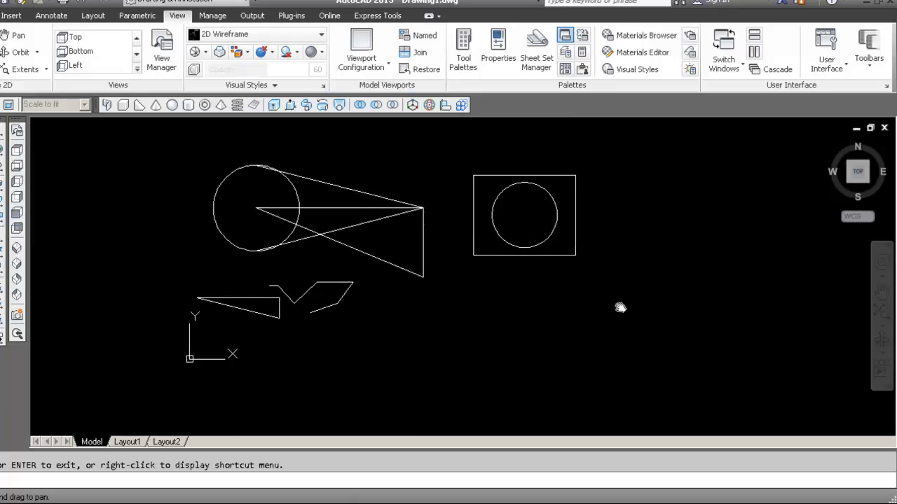
{"action": "key", "text": "Escape"}
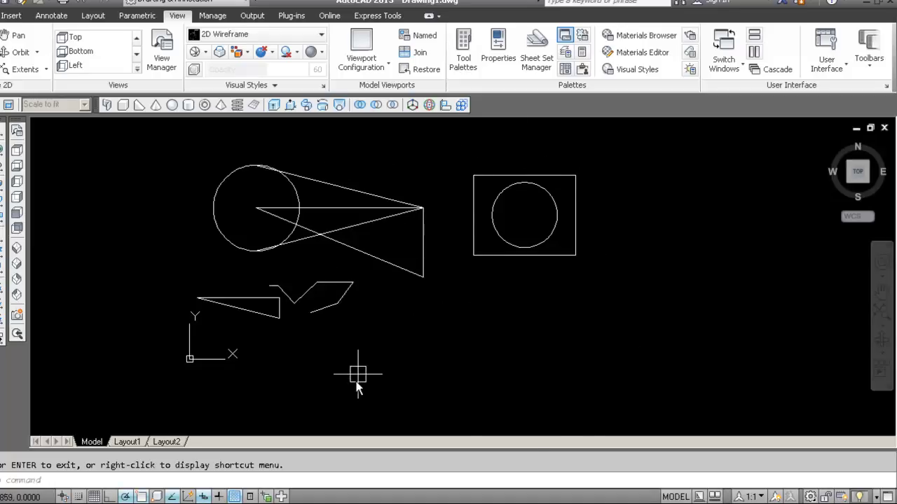
Delete the zigzag's gently sloping last segment and the sloping edge of the right triangle beside it.
{"action": "left_click", "coordinate": [323, 308]}
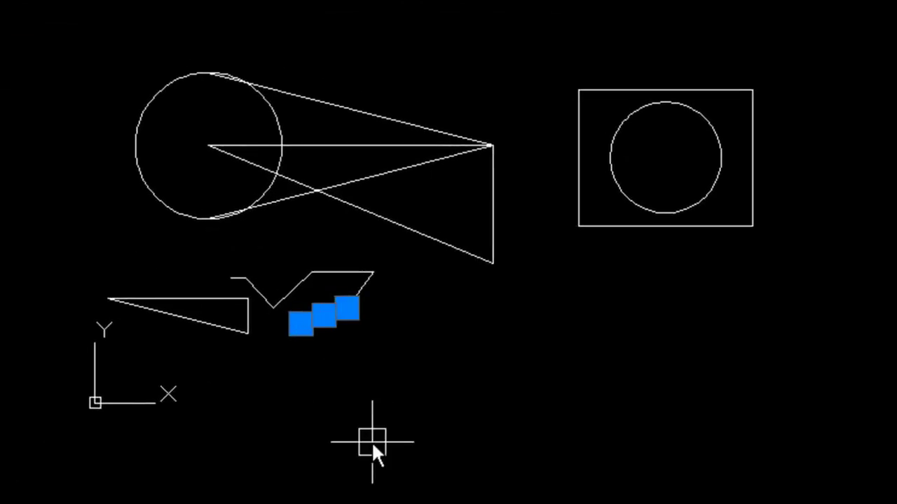
{"action": "key", "text": "Delete"}
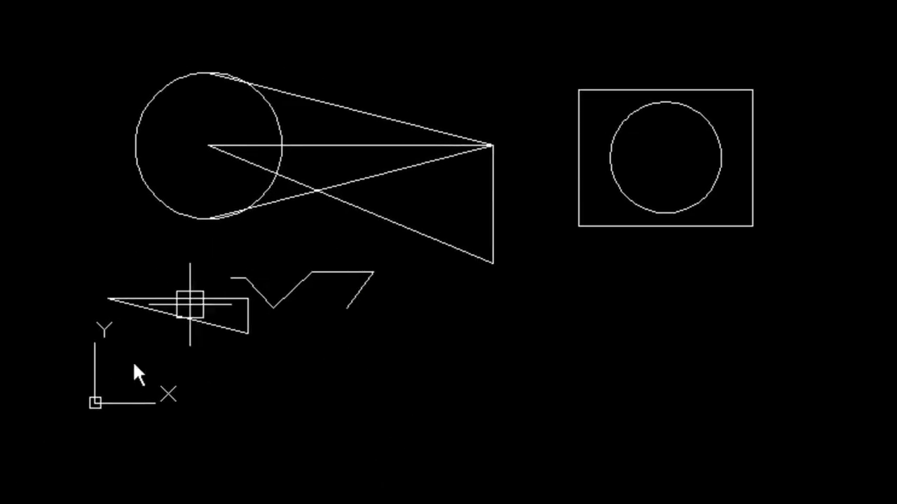
{"action": "scroll", "coordinate": [206, 300], "scroll_direction": "up", "scroll_amount": 4}
{"action": "scroll", "coordinate": [321, 221], "scroll_direction": "up", "scroll_amount": 2}
{"action": "left_click", "coordinate": [311, 285]}
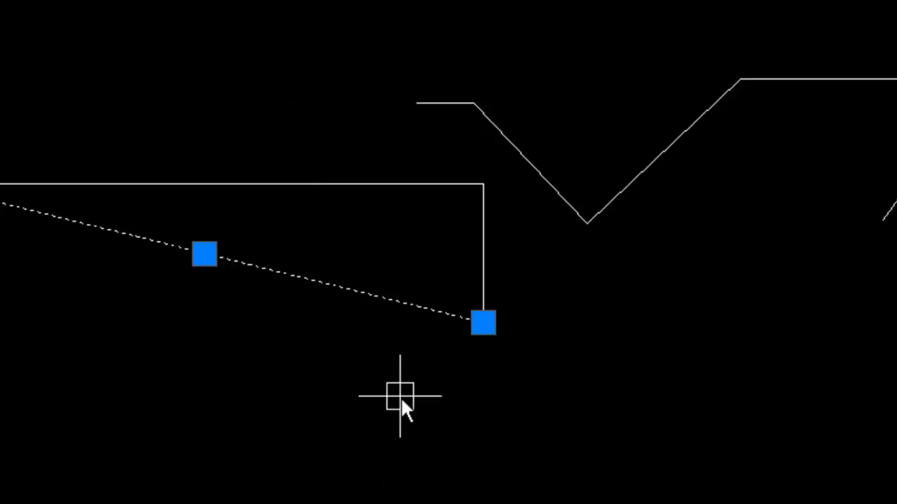
{"action": "key", "text": "Delete"}
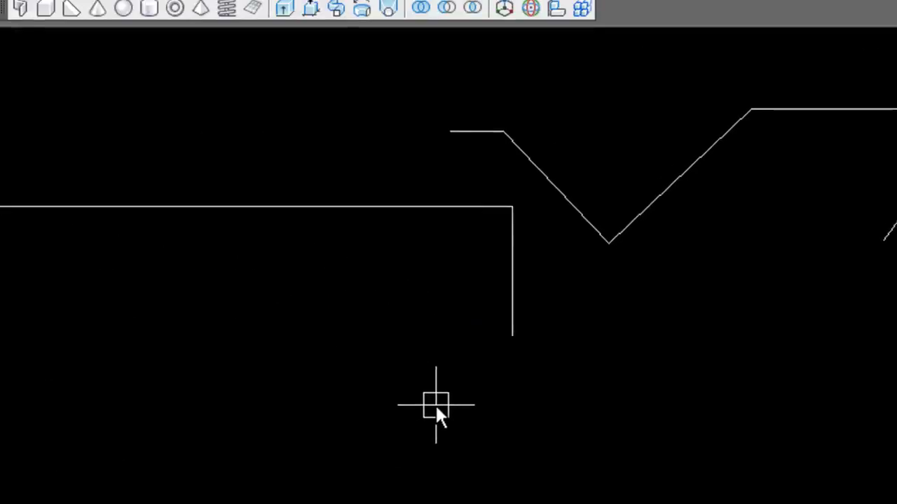
Remove the triangle's horizontal upper edge and its vertical edge with the Erase command.
{"action": "left_click", "coordinate": [257, 268]}
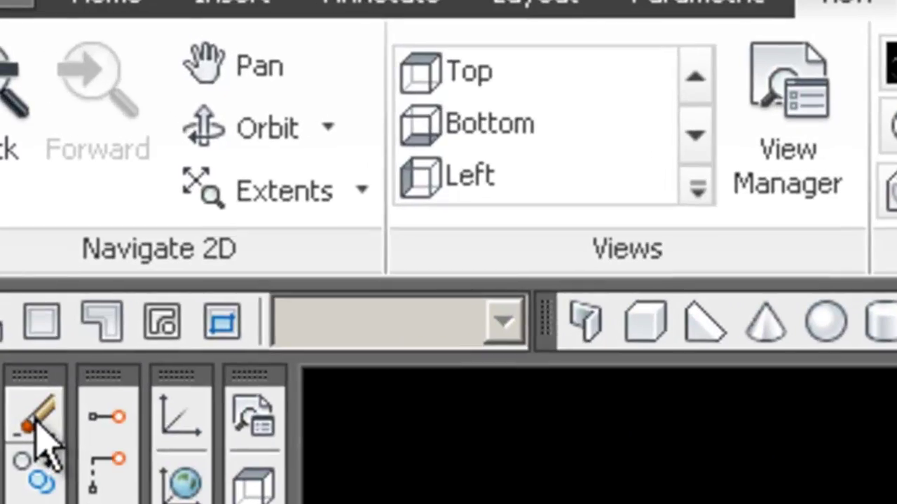
{"action": "left_click", "coordinate": [36, 425]}
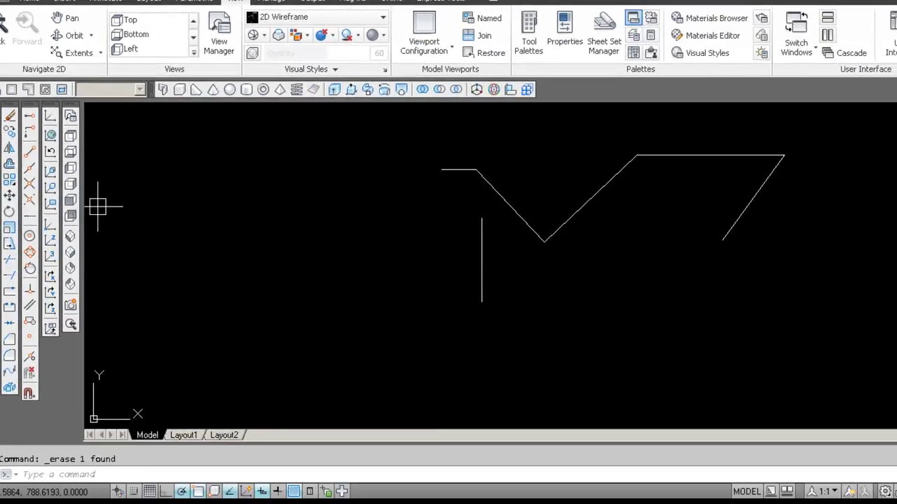
{"action": "left_click", "coordinate": [9, 117]}
{"action": "left_click", "coordinate": [479, 249]}
{"action": "key", "text": "Return"}
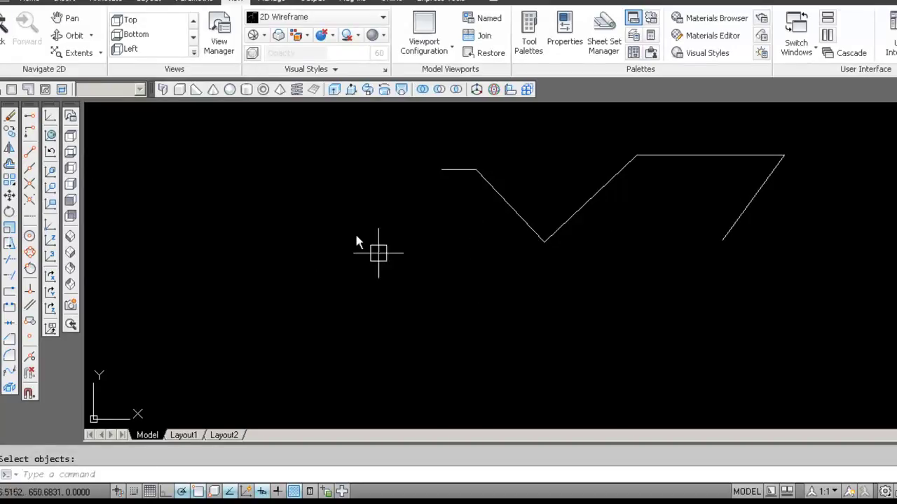
Delete the zigzag's first four segments: the short horizontal, the down-right, the up-right and the long horizontal one.
{"action": "left_click", "coordinate": [451, 171]}
{"action": "key", "text": "Delete"}
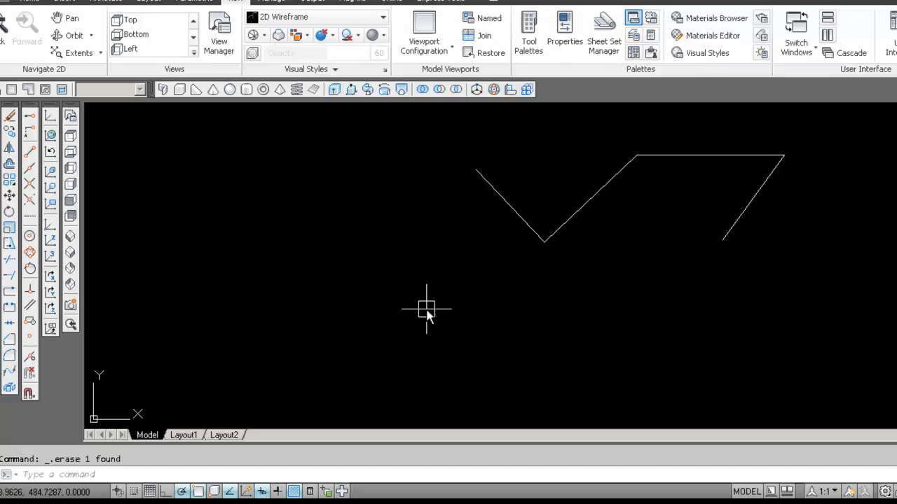
{"action": "left_click", "coordinate": [504, 199]}
{"action": "key", "text": "Delete"}
{"action": "left_click", "coordinate": [558, 218]}
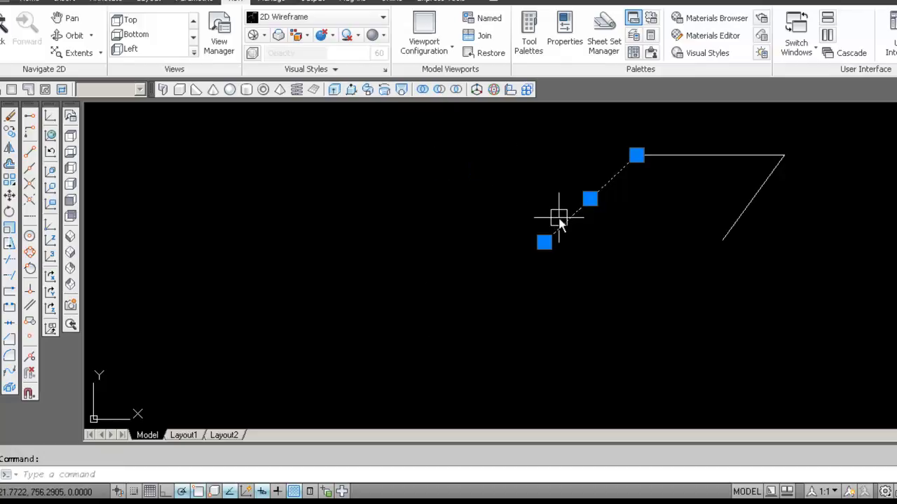
{"action": "key", "text": "Delete"}
{"action": "left_click", "coordinate": [650, 156]}
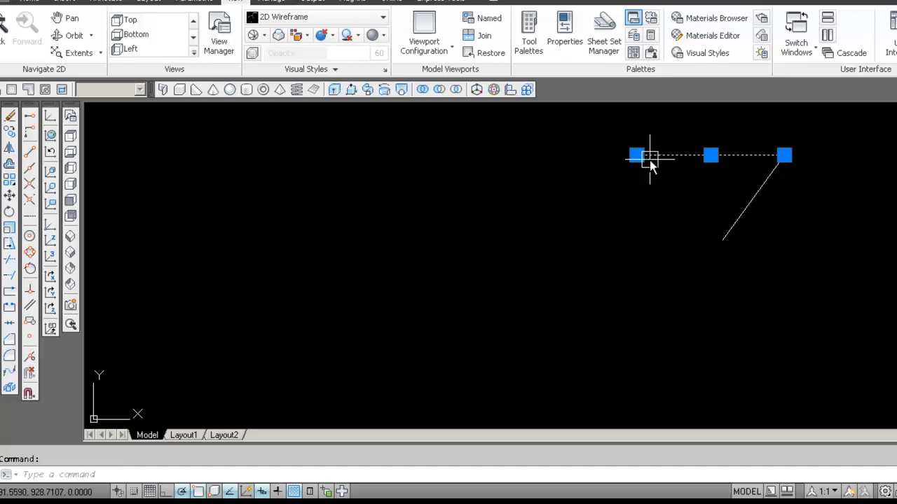
{"action": "key", "text": "Delete"}
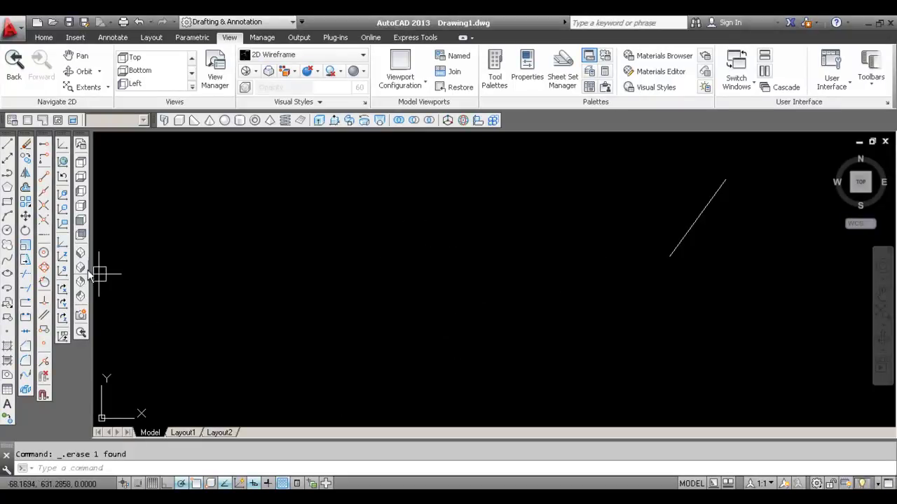
Draw a small circle beside the remaining slanted line and a smaller one centred on its right quadrant.
{"action": "left_click", "coordinate": [6, 239]}
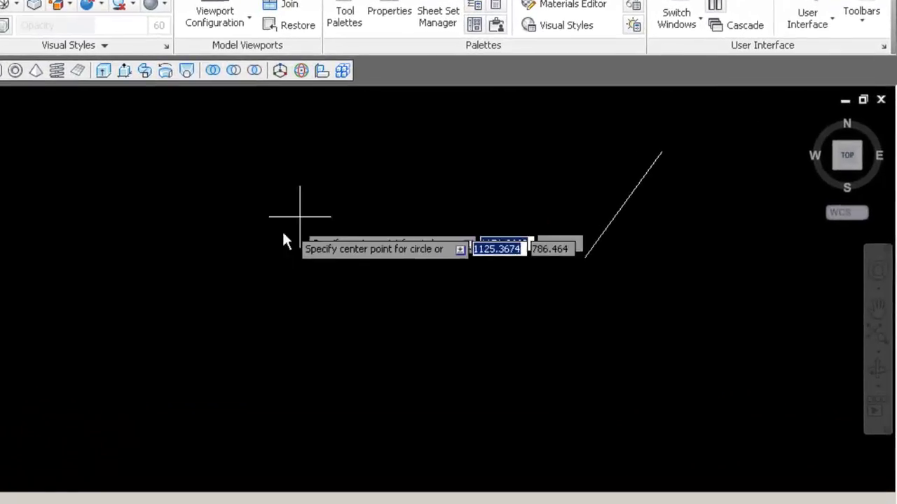
{"action": "left_click", "coordinate": [236, 235]}
{"action": "left_click", "coordinate": [262, 234]}
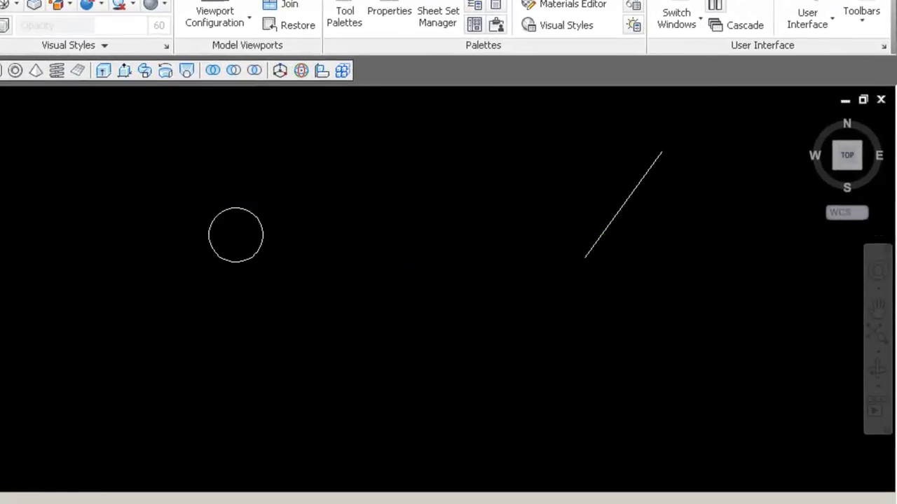
{"action": "key", "text": "Return"}
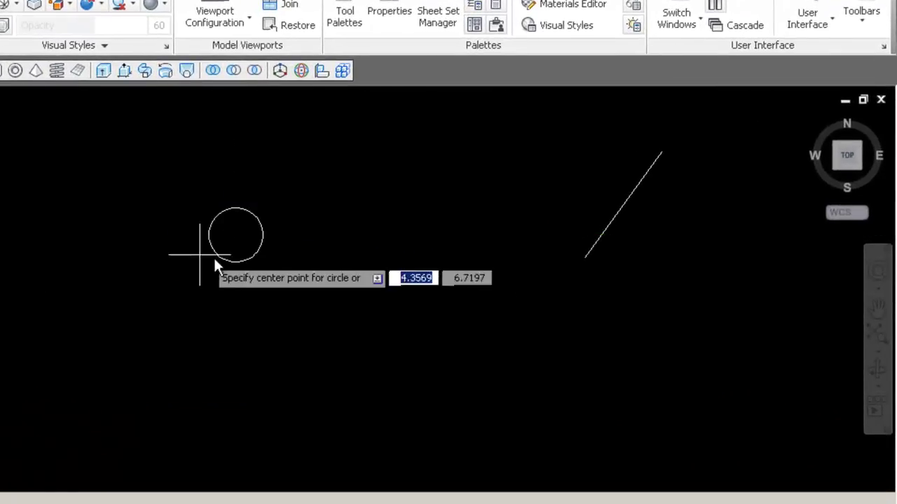
{"action": "left_click", "coordinate": [271, 234]}
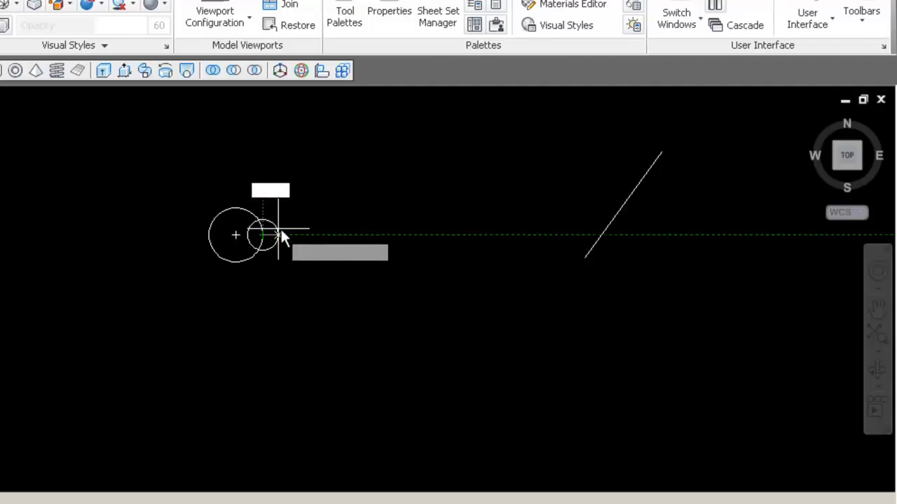
{"action": "left_click", "coordinate": [282, 235]}
Delete the remaining slanted segment of the zigzag.
{"action": "left_click", "coordinate": [643, 189]}
{"action": "key", "text": "Delete"}
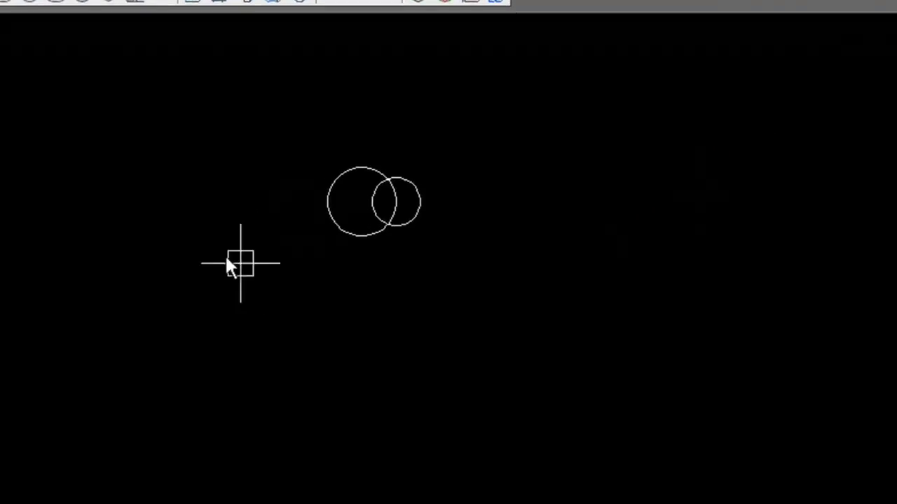
Zoom in and out repeatedly around the two small overlapping circles to view them closely and within the whole drawing.
{"action": "scroll", "coordinate": [213, 182], "scroll_direction": "up", "scroll_amount": 2}
{"action": "scroll", "coordinate": [420, 223], "scroll_direction": "up", "scroll_amount": 2}
{"action": "scroll", "coordinate": [327, 189], "scroll_direction": "down", "scroll_amount": 4}
{"action": "scroll", "coordinate": [310, 187], "scroll_direction": "up", "scroll_amount": 1}
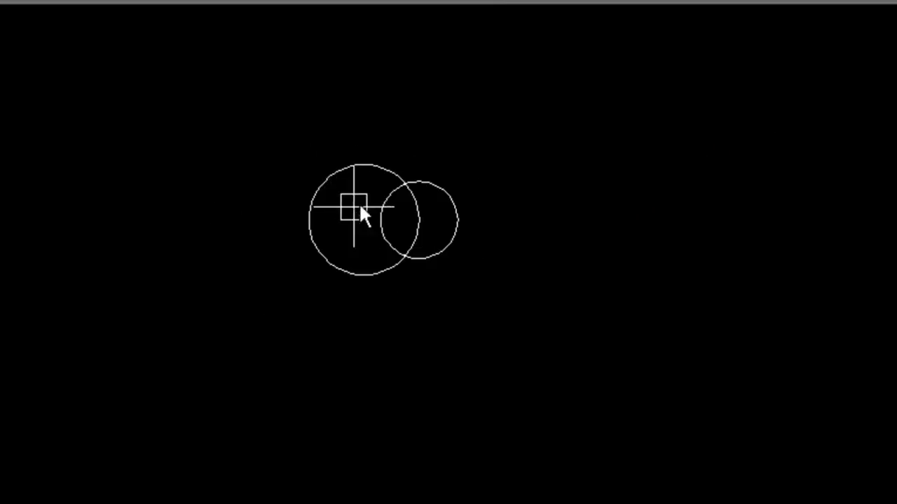
{"action": "scroll", "coordinate": [362, 189], "scroll_direction": "up", "scroll_amount": 2}
{"action": "scroll", "coordinate": [246, 190], "scroll_direction": "down", "scroll_amount": 4}
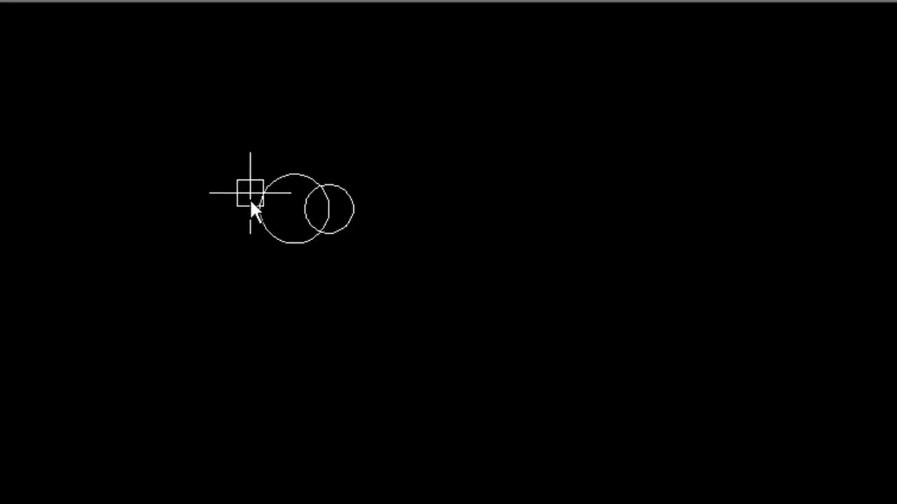
{"action": "scroll", "coordinate": [224, 175], "scroll_direction": "up", "scroll_amount": 3}
{"action": "scroll", "coordinate": [166, 191], "scroll_direction": "up", "scroll_amount": 2}
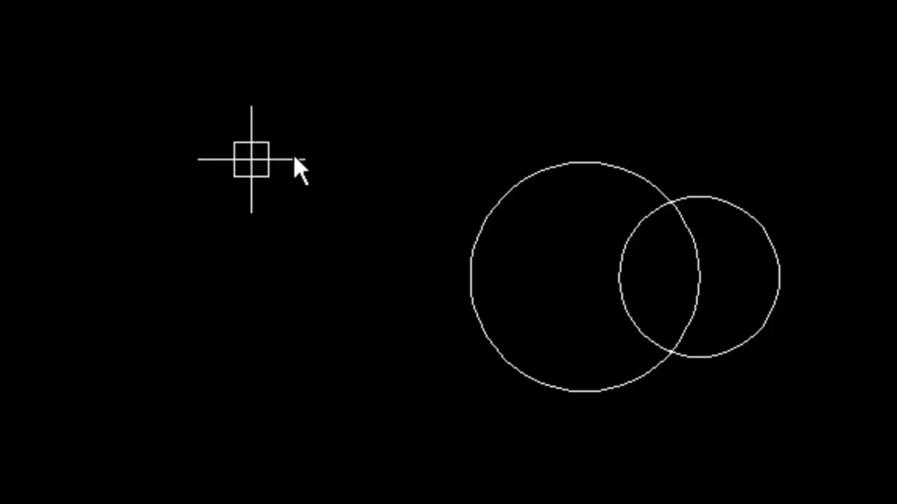
{"action": "scroll", "coordinate": [385, 185], "scroll_direction": "down", "scroll_amount": 8}
{"action": "scroll", "coordinate": [493, 161], "scroll_direction": "up", "scroll_amount": 6}
{"action": "scroll", "coordinate": [389, 211], "scroll_direction": "down", "scroll_amount": 9}
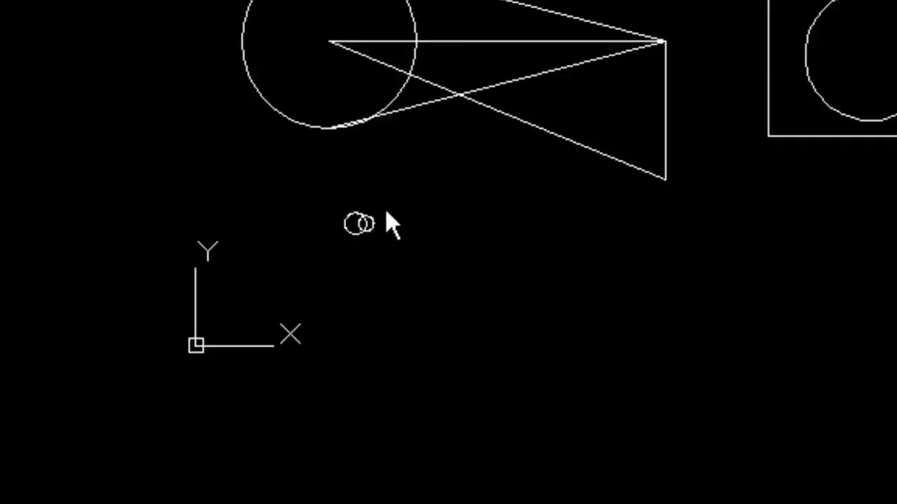
{"action": "scroll", "coordinate": [276, 199], "scroll_direction": "up", "scroll_amount": 4}
{"action": "scroll", "coordinate": [277, 205], "scroll_direction": "up", "scroll_amount": 2}
{"action": "scroll", "coordinate": [637, 273], "scroll_direction": "up", "scroll_amount": 7}
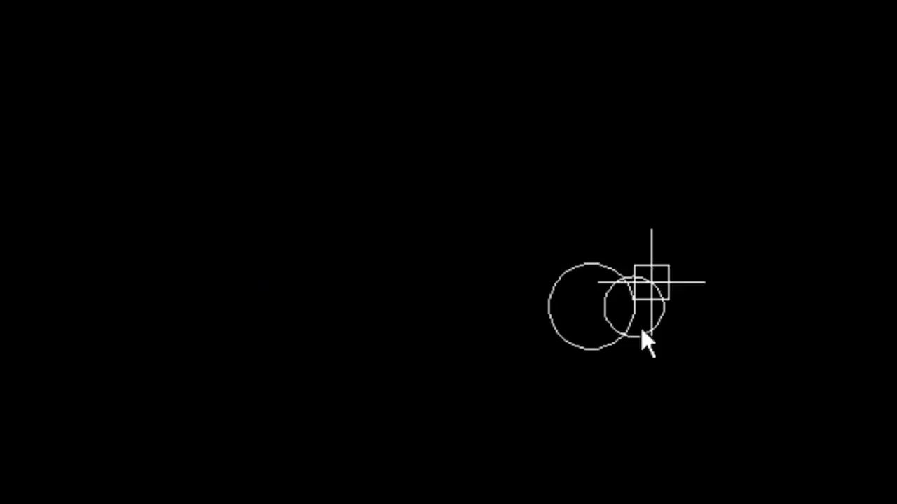
{"action": "scroll", "coordinate": [601, 266], "scroll_direction": "down", "scroll_amount": 6}
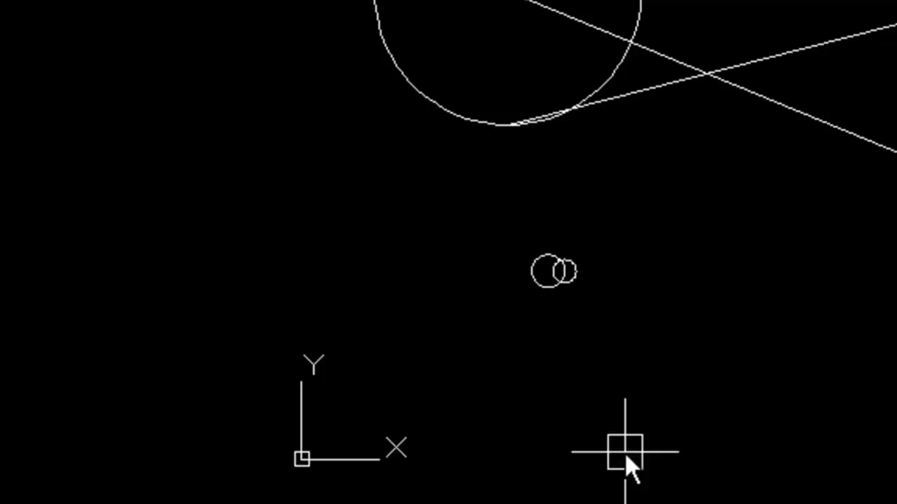
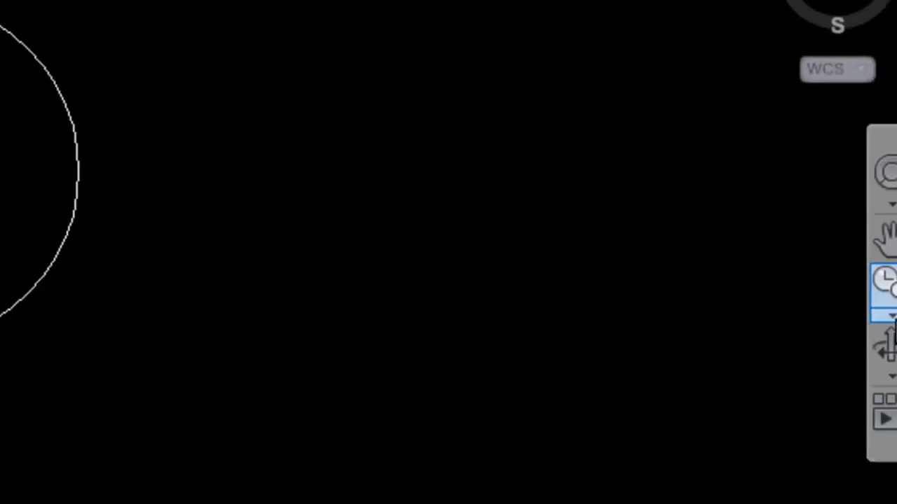
{"action": "left_click", "coordinate": [896, 389]}
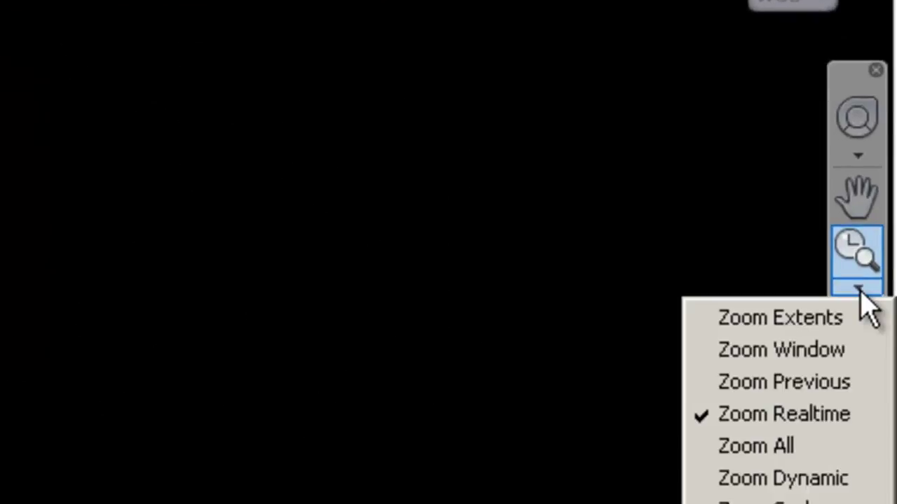
{"action": "left_click", "coordinate": [767, 356]}
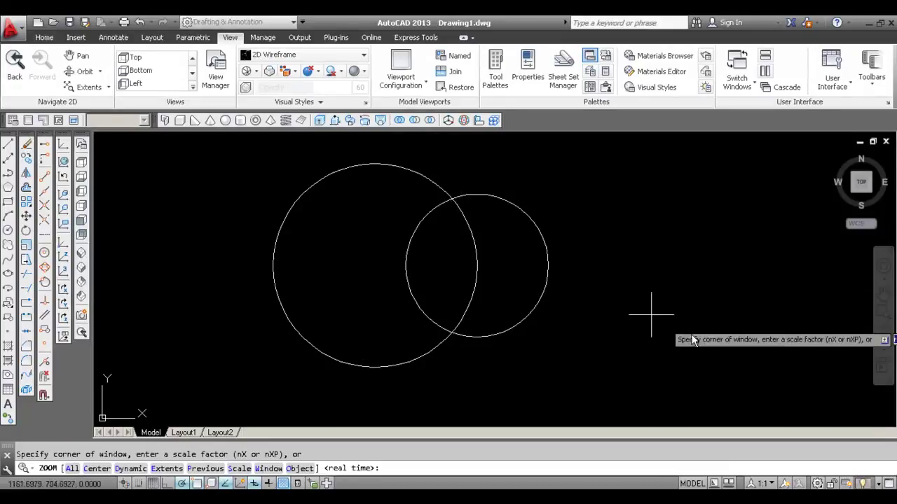
{"action": "key", "text": "Escape"}
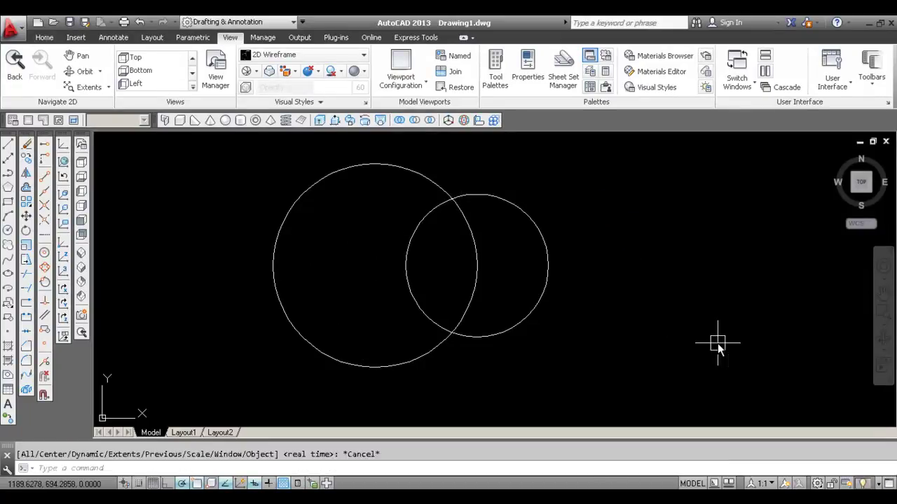
Zoom to a window drawn around both small overlapping circles, using the Zoom command's Window option.
{"action": "type", "text": "z"}
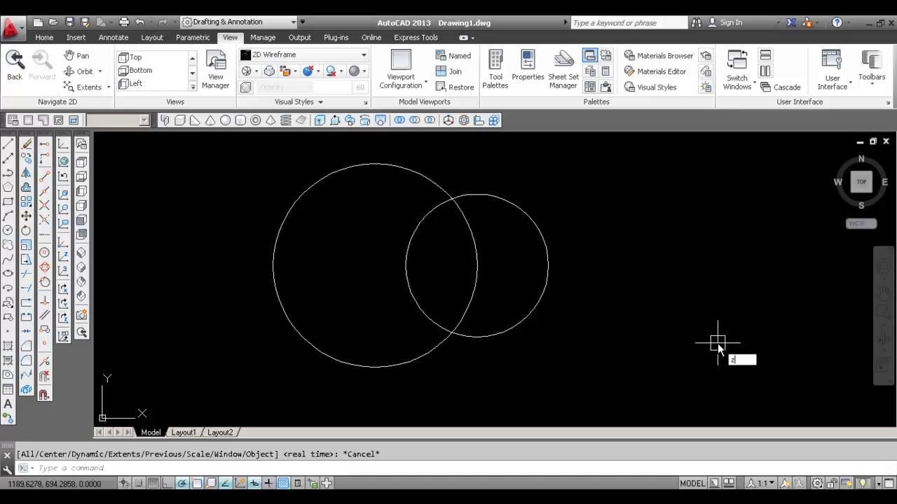
{"action": "key", "text": "Return"}
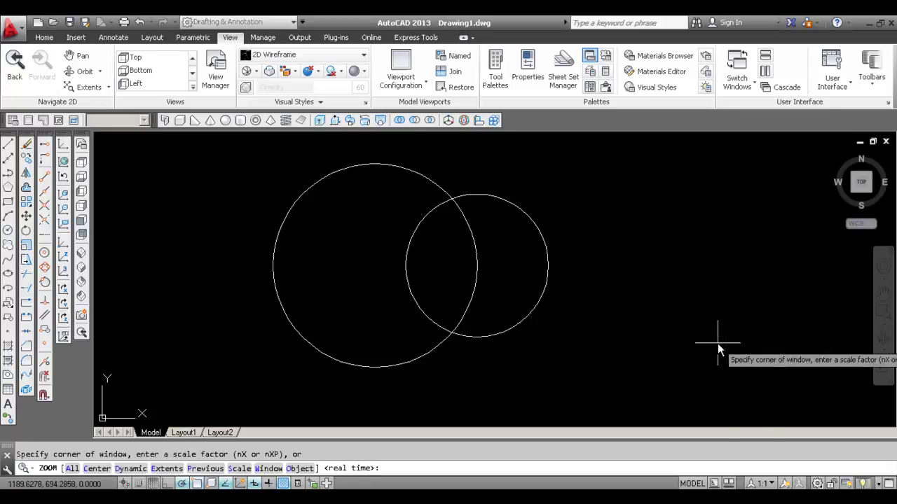
{"action": "type", "text": "w"}
{"action": "key", "text": "Return"}
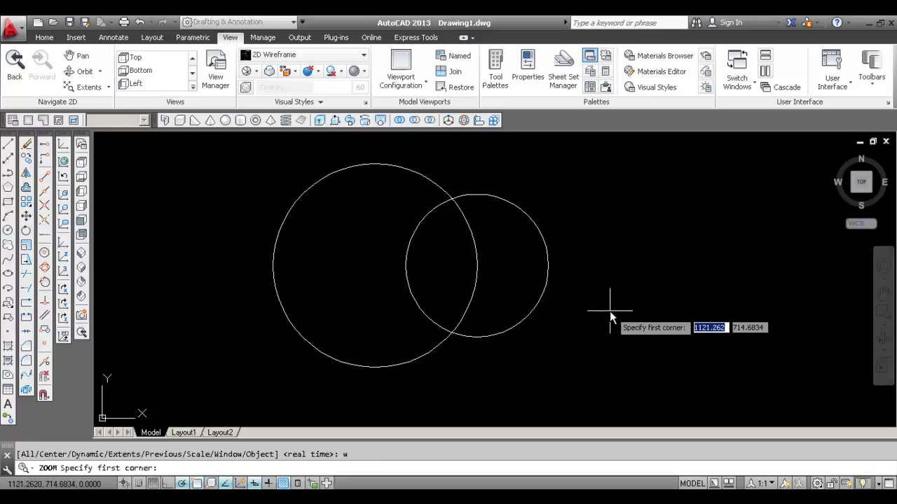
{"action": "left_click", "coordinate": [235, 148]}
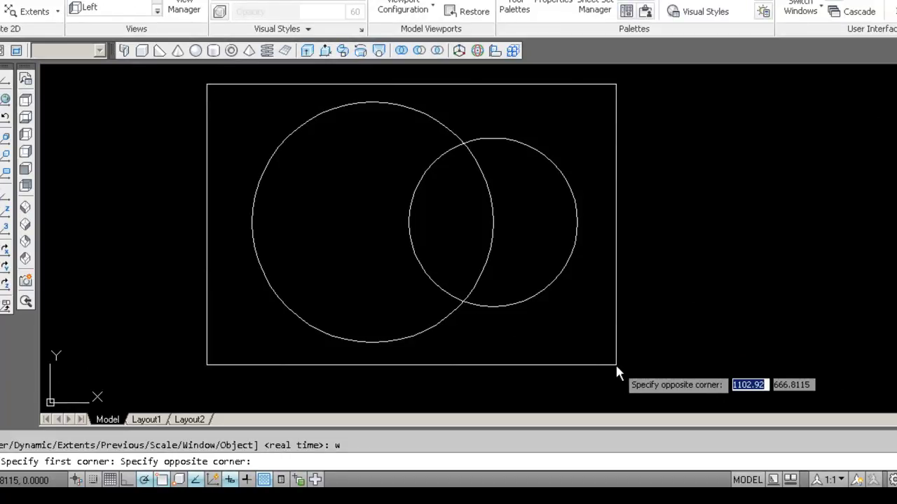
{"action": "left_click", "coordinate": [616, 366]}
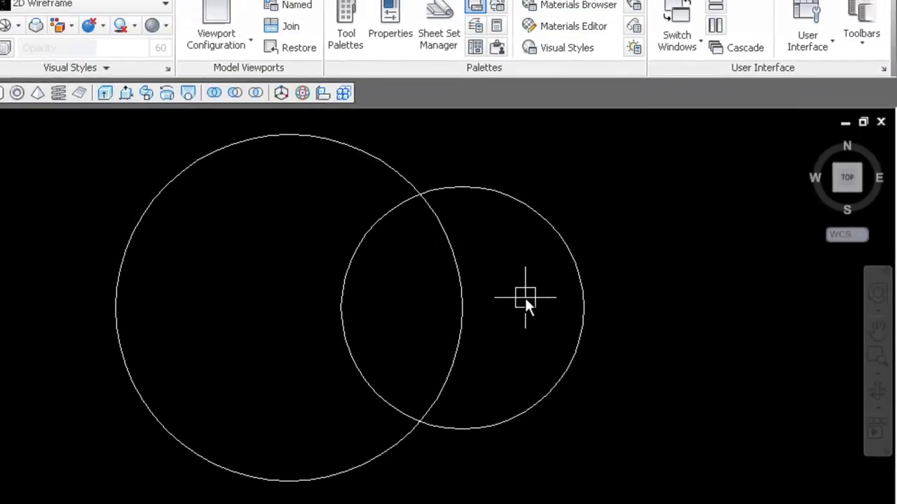
Zoom to a smaller window around the upper intersection of the two overlapping circles.
{"action": "type", "text": "z"}
{"action": "key", "text": "Return"}
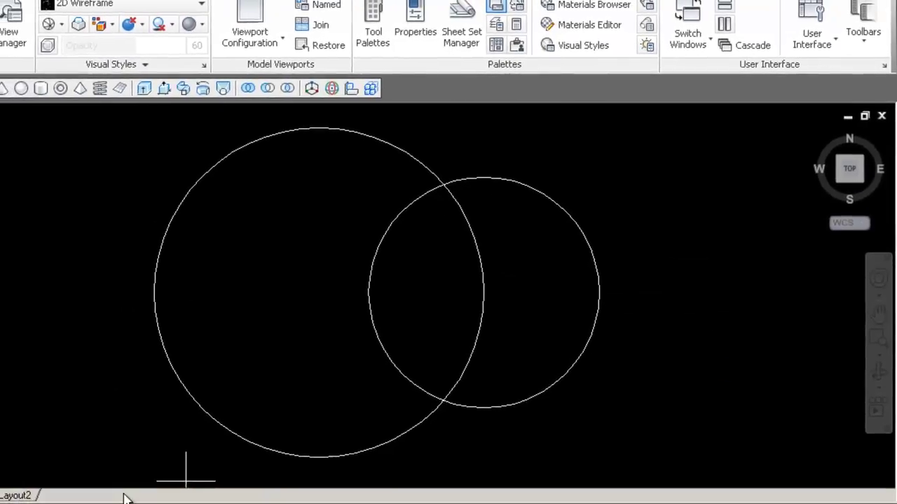
{"action": "left_click", "coordinate": [373, 158]}
{"action": "left_click", "coordinate": [514, 225]}
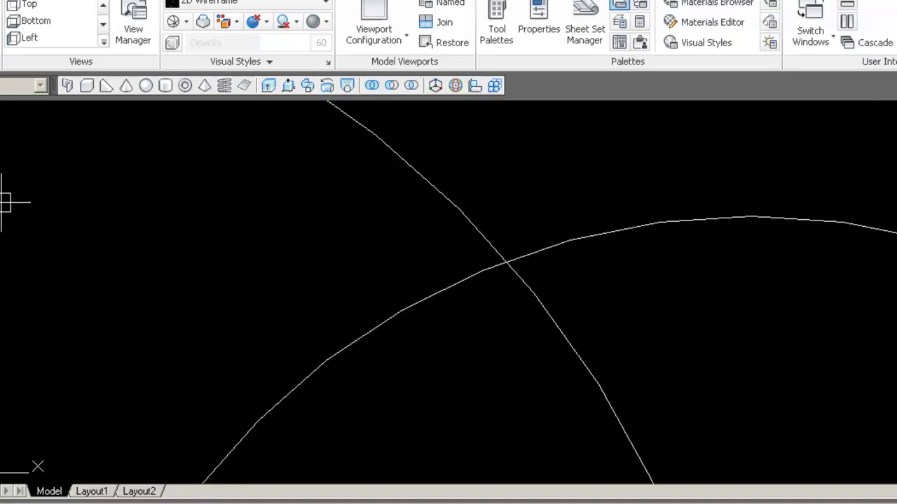
Draw a tiny circle with a radius of about 1.49 centred on the upper intersection of the two circles.
{"action": "type", "text": "c"}
{"action": "key", "text": "Return"}
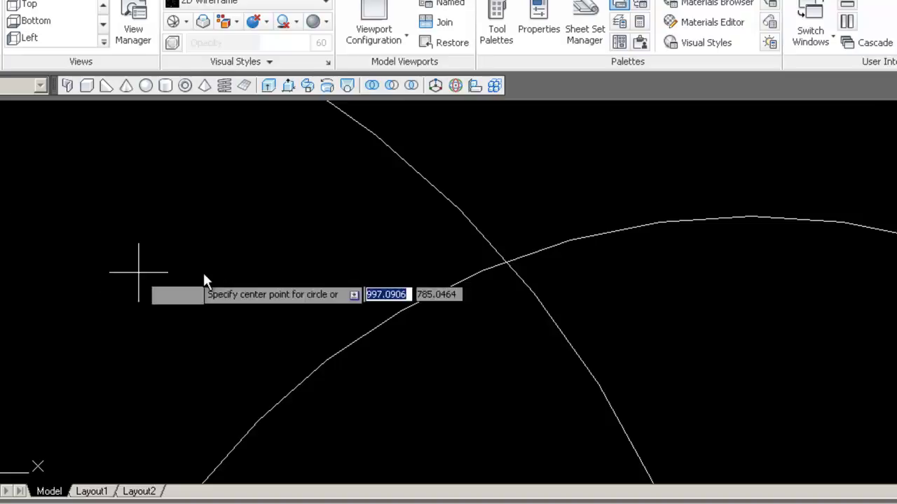
{"action": "left_click", "coordinate": [507, 262]}
{"action": "left_click", "coordinate": [500, 284]}
View the full extents of the drawing and return to a close view of the overlapping circles.
{"action": "middle_click", "coordinate": [466, 336]}
{"action": "middle_click", "coordinate": [467, 334]}
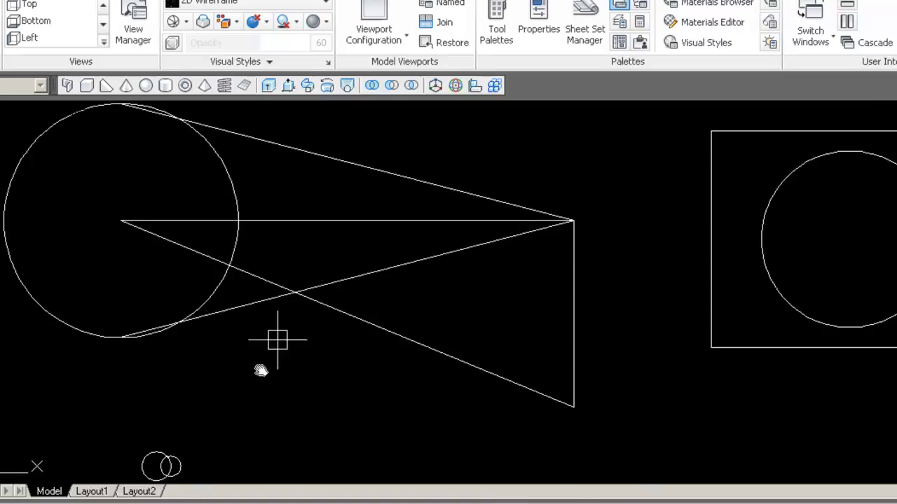
{"action": "scroll", "coordinate": [410, 148], "scroll_direction": "down", "scroll_amount": 3}
{"action": "scroll", "coordinate": [328, 276], "scroll_direction": "up", "scroll_amount": 12}
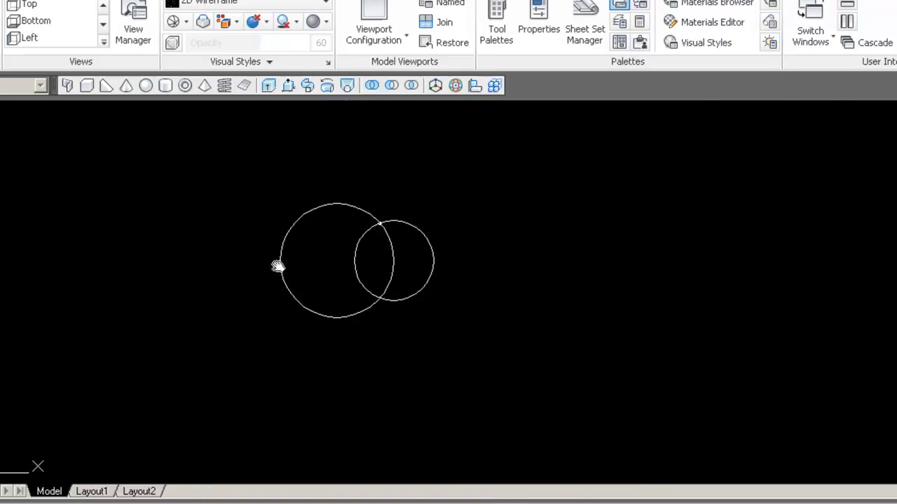
{"action": "scroll", "coordinate": [370, 211], "scroll_direction": "up", "scroll_amount": 4}
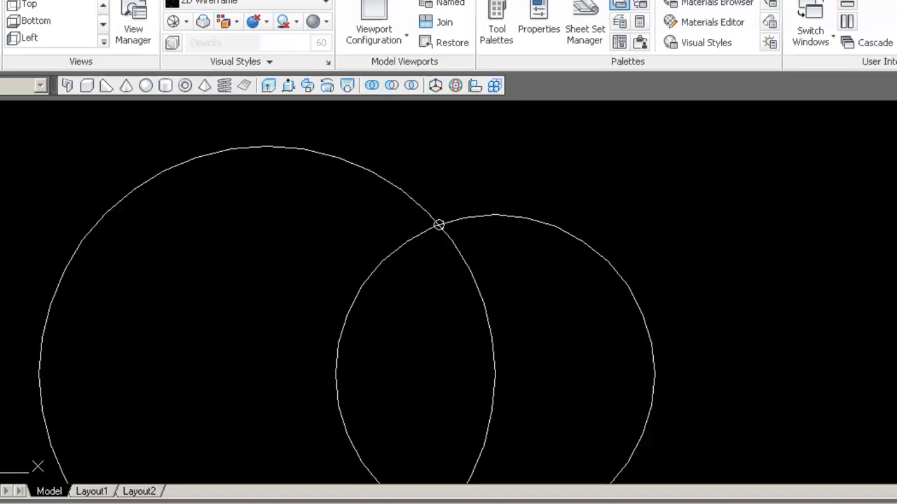
Zoom to a window around the tiny circle at the upper intersection, using the Window option.
{"action": "type", "text": "z"}
{"action": "key", "text": "Return"}
{"action": "type", "text": "w"}
{"action": "key", "text": "Return"}
{"action": "left_click", "coordinate": [412, 214]}
{"action": "left_click", "coordinate": [461, 234]}
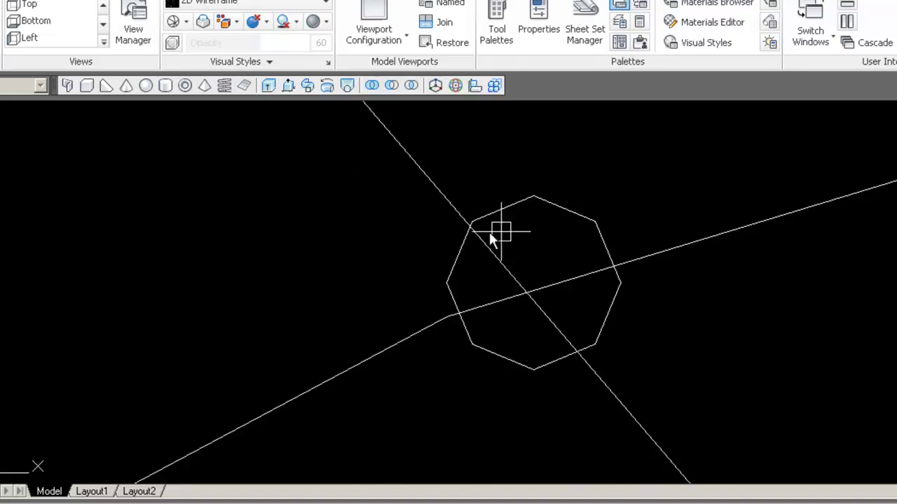
Frame the faceted tiny circle with another zoom window and regenerate the drawing to smooth its display.
{"action": "key", "text": "z"}
{"action": "key", "text": "Return"}
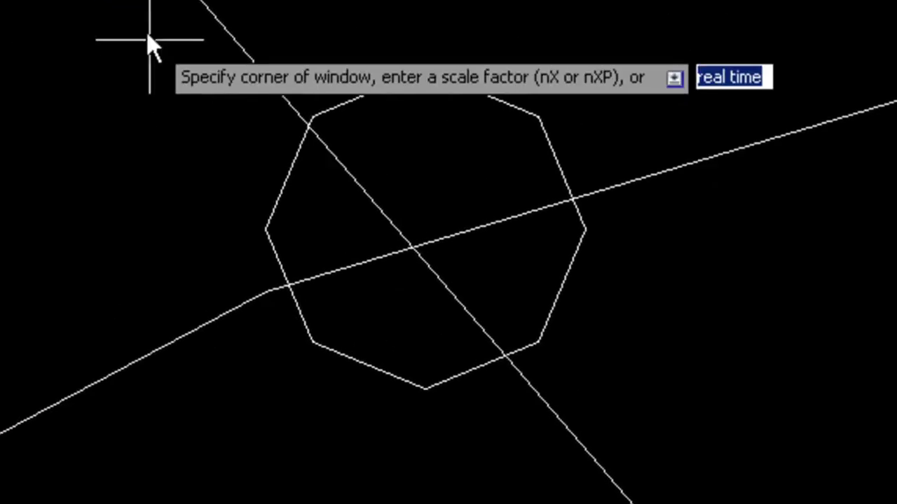
{"action": "left_click", "coordinate": [246, 84]}
{"action": "left_click", "coordinate": [701, 452]}
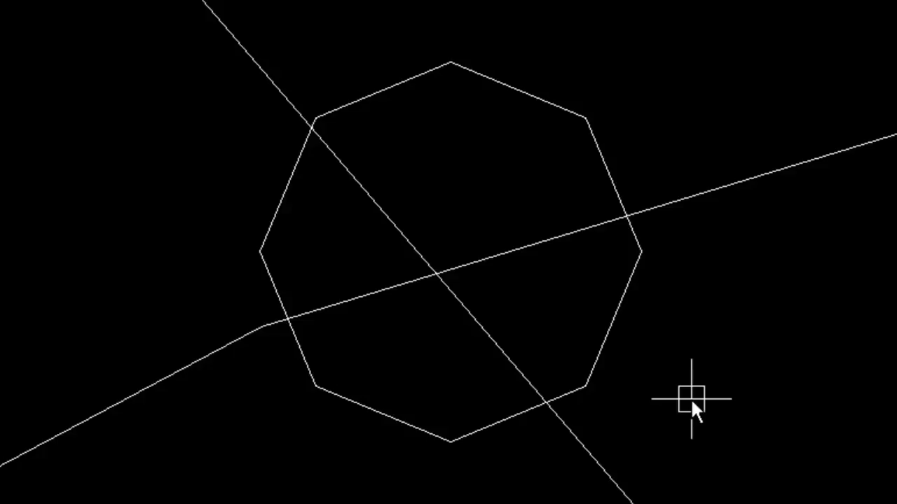
{"action": "type", "text": "RE"}
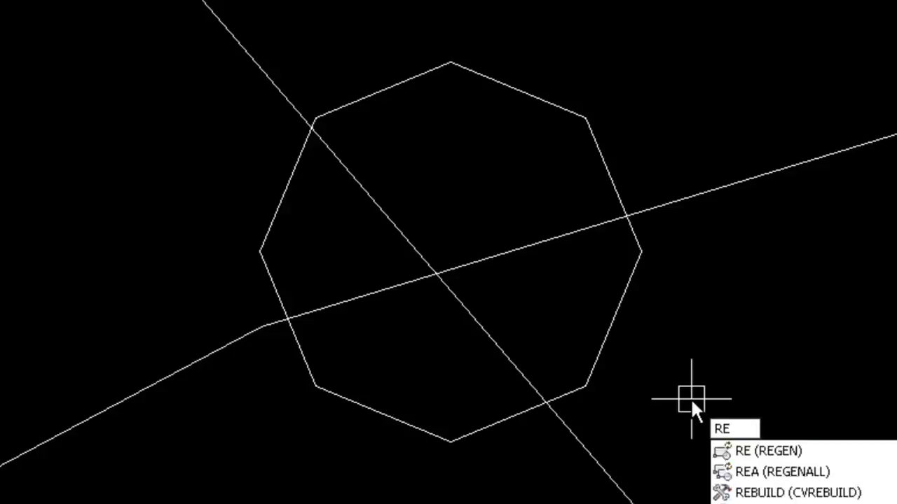
{"action": "key", "text": "Return"}
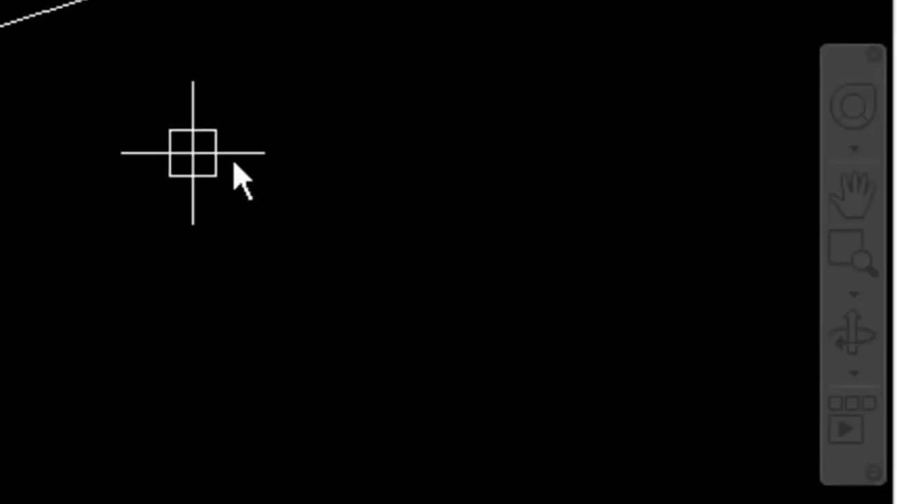
Step back through the earlier views with Zoom Previous until the whole drawing is shown.
{"action": "left_click", "coordinate": [858, 301]}
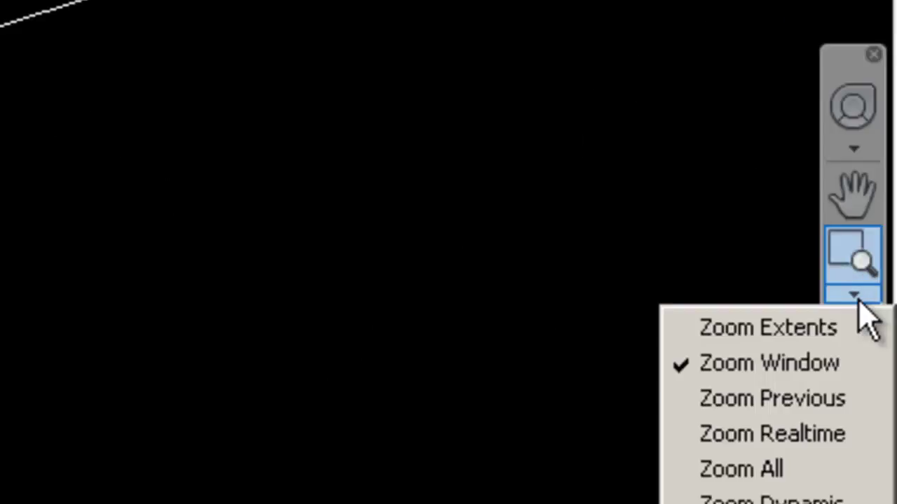
{"action": "left_click", "coordinate": [785, 399]}
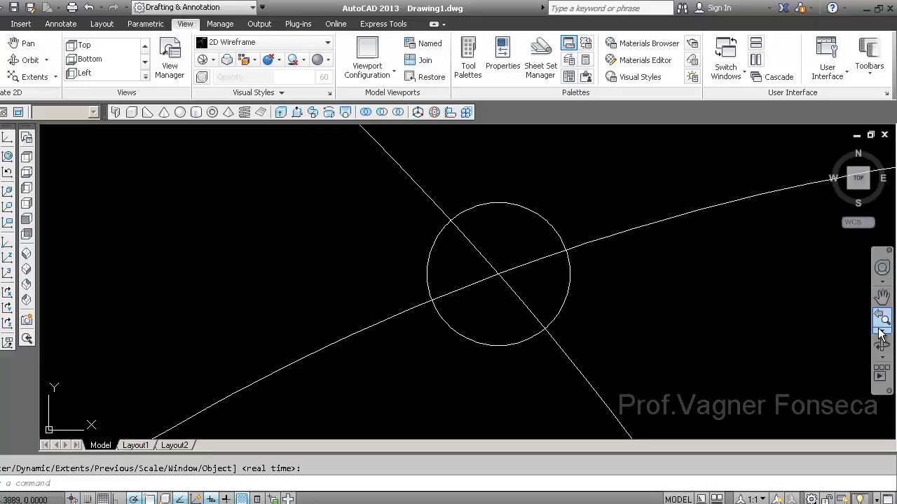
{"action": "left_click", "coordinate": [880, 328]}
{"action": "left_click", "coordinate": [883, 320]}
{"action": "left_click", "coordinate": [883, 320]}
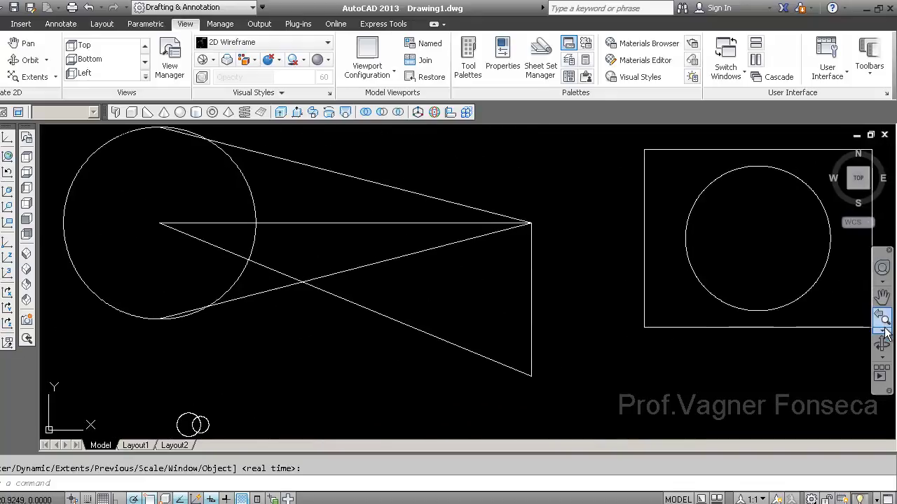
Fit the whole drawing in view with Zoom Extents, repeating it with the Zoom command's Extents option.
{"action": "left_click", "coordinate": [884, 332]}
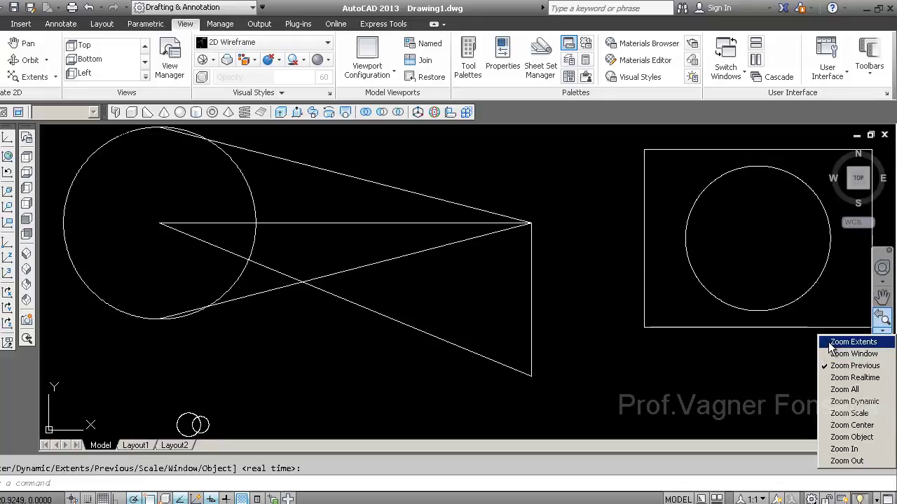
{"action": "left_click", "coordinate": [852, 342]}
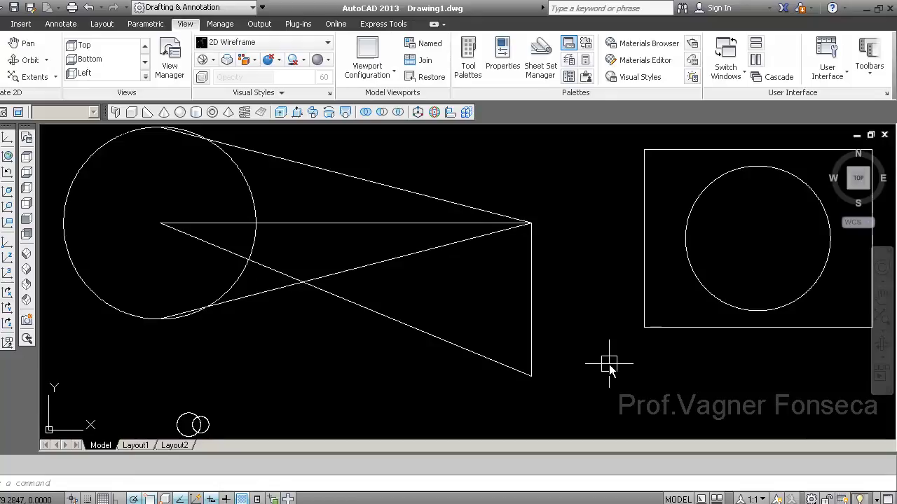
{"action": "type", "text": "z"}
{"action": "key", "text": "Return"}
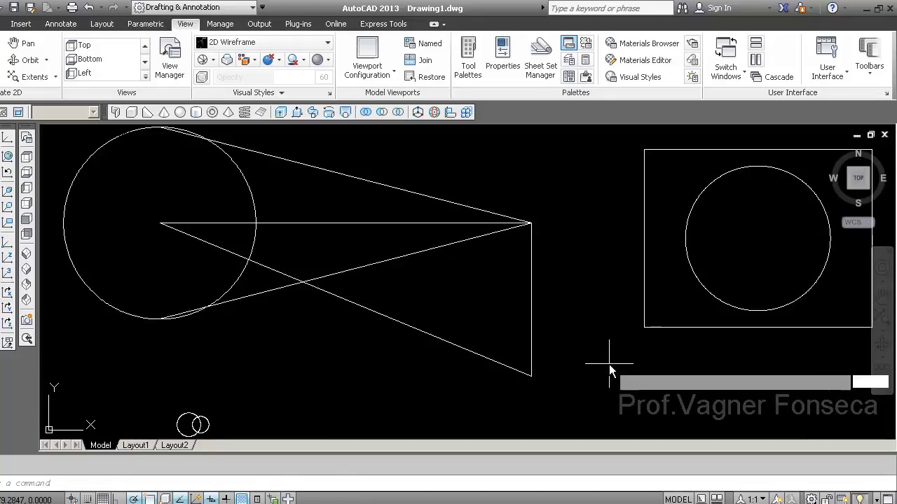
{"action": "type", "text": "e"}
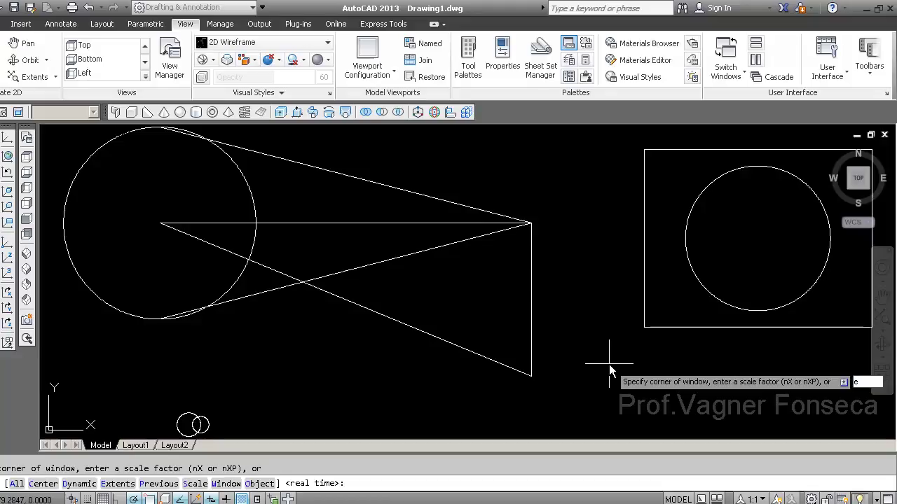
{"action": "key", "text": "Return"}
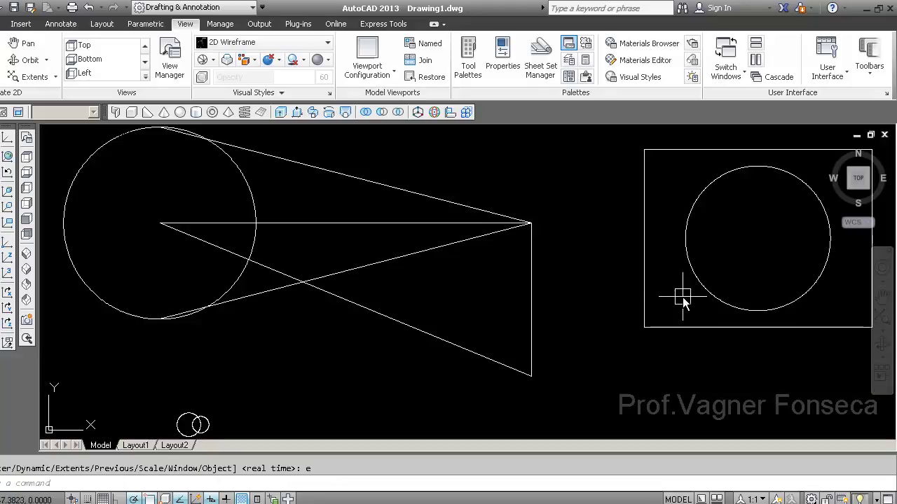
Draw a small circle centred on the corner where the three converging lines meet the vertical line.
{"action": "scroll", "coordinate": [644, 296], "scroll_direction": "down", "scroll_amount": 3}
{"action": "scroll", "coordinate": [540, 231], "scroll_direction": "up", "scroll_amount": 6}
{"action": "scroll", "coordinate": [586, 266], "scroll_direction": "up", "scroll_amount": 2}
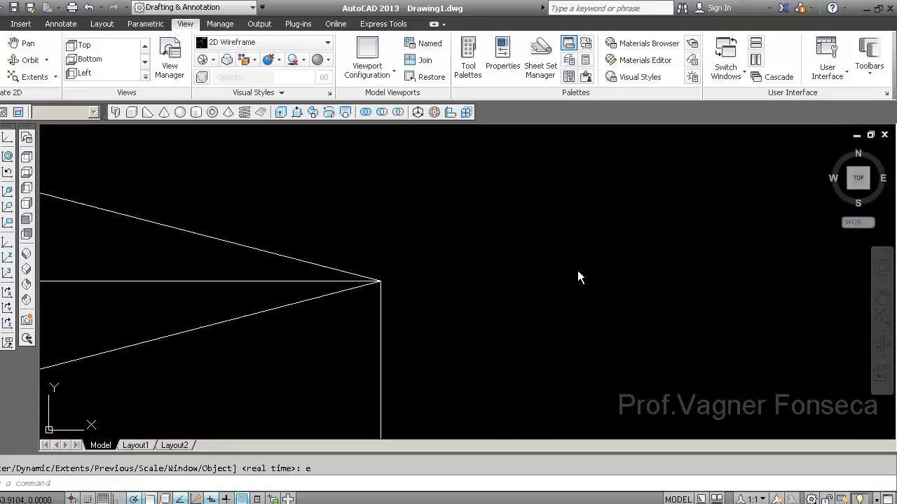
{"action": "scroll", "coordinate": [610, 186], "scroll_direction": "down", "scroll_amount": 2}
{"action": "scroll", "coordinate": [622, 243], "scroll_direction": "up", "scroll_amount": 2}
{"action": "scroll", "coordinate": [582, 325], "scroll_direction": "down", "scroll_amount": 2}
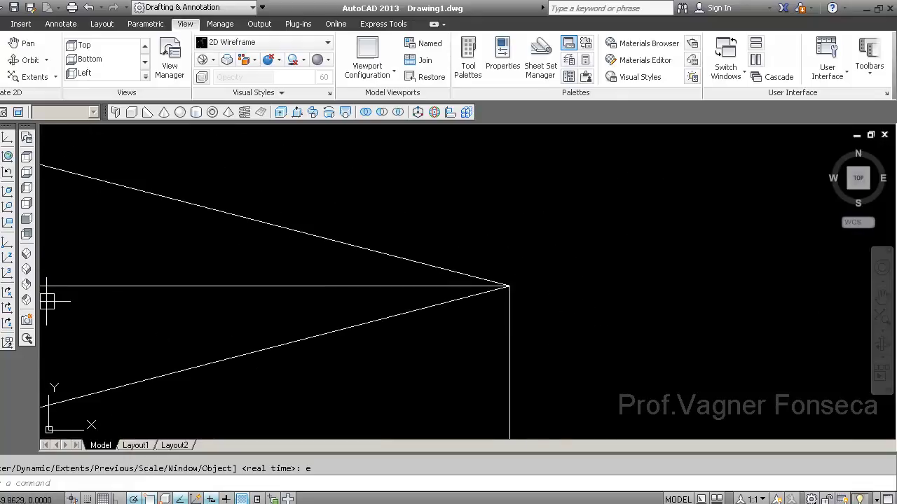
{"action": "left_click", "coordinate": [7, 242]}
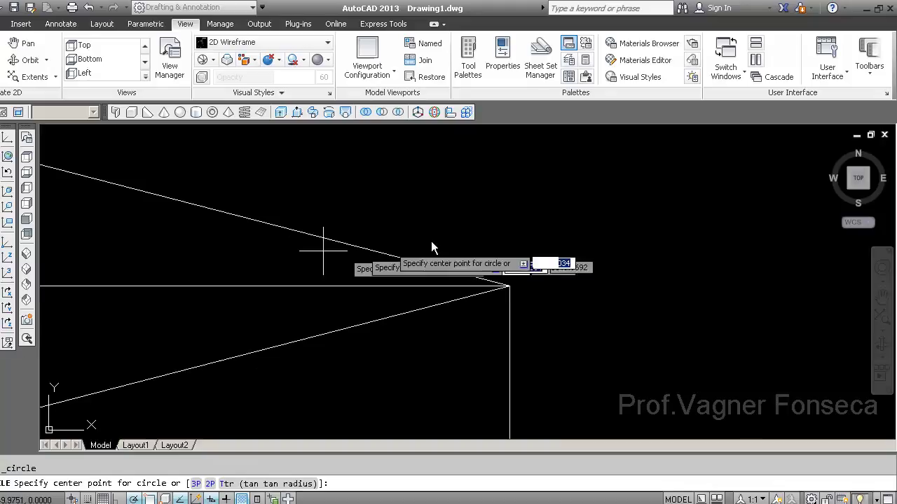
{"action": "left_click", "coordinate": [526, 289]}
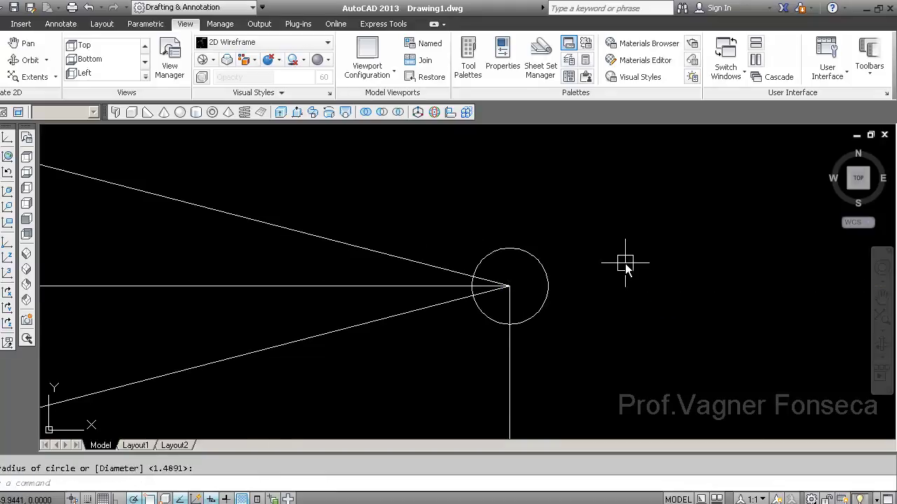
{"action": "key", "text": "Escape"}
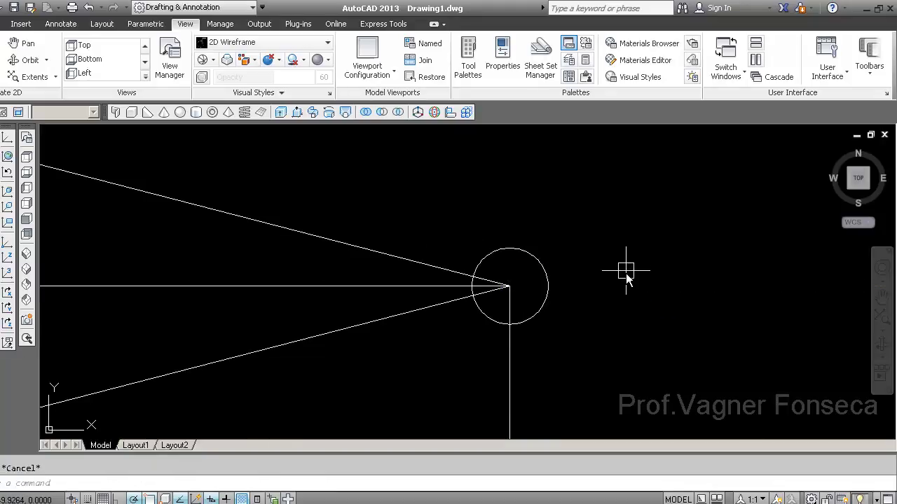
Zoom from the new corner circle back out to the extents of the drawing.
{"action": "scroll", "coordinate": [626, 268], "scroll_direction": "down", "scroll_amount": 2}
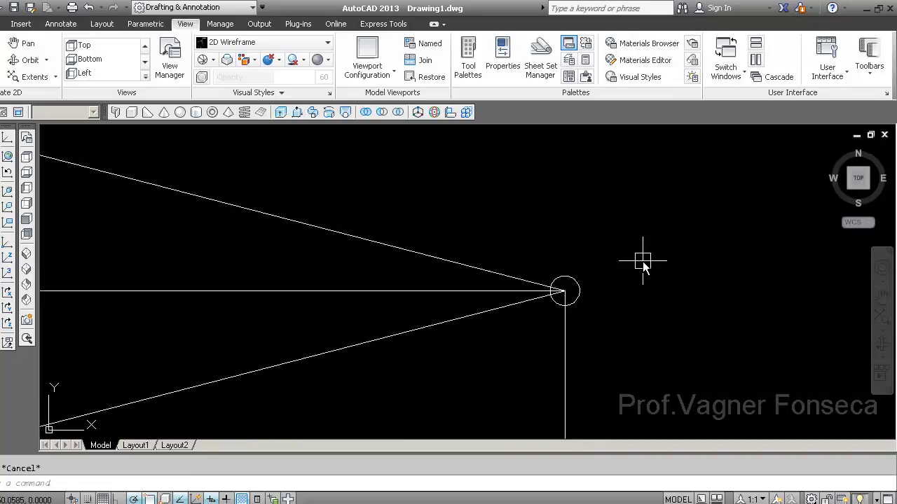
{"action": "type", "text": "z"}
{"action": "key", "text": "Return"}
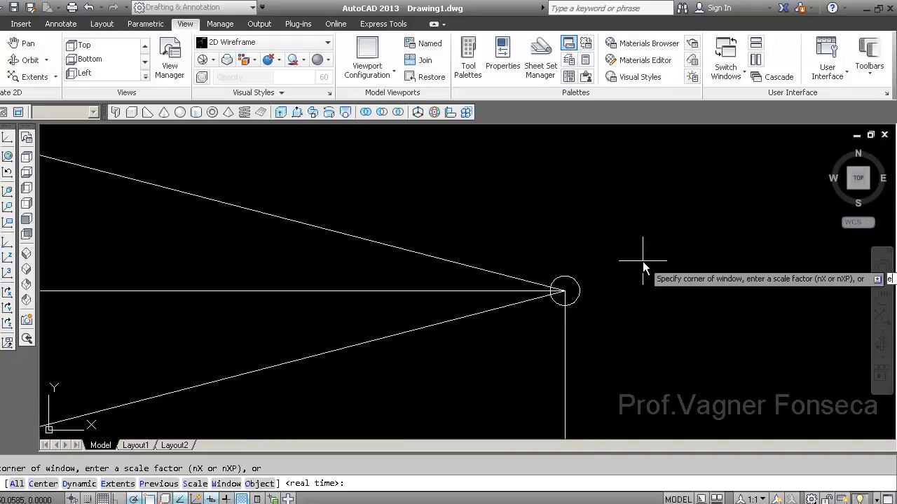
{"action": "type", "text": "e"}
{"action": "key", "text": "Return"}
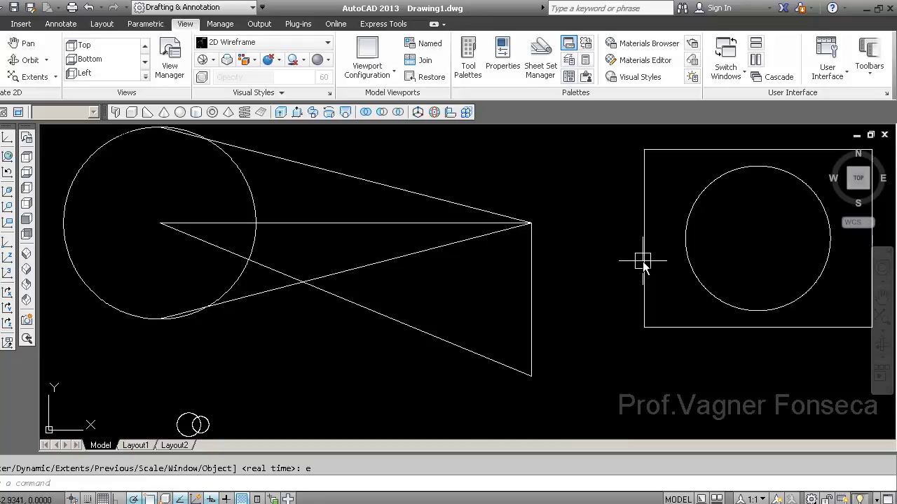
Zoom in to the top of the large circle, pan slightly, and return to the drawing's extents.
{"action": "scroll", "coordinate": [492, 302], "scroll_direction": "down", "scroll_amount": 2}
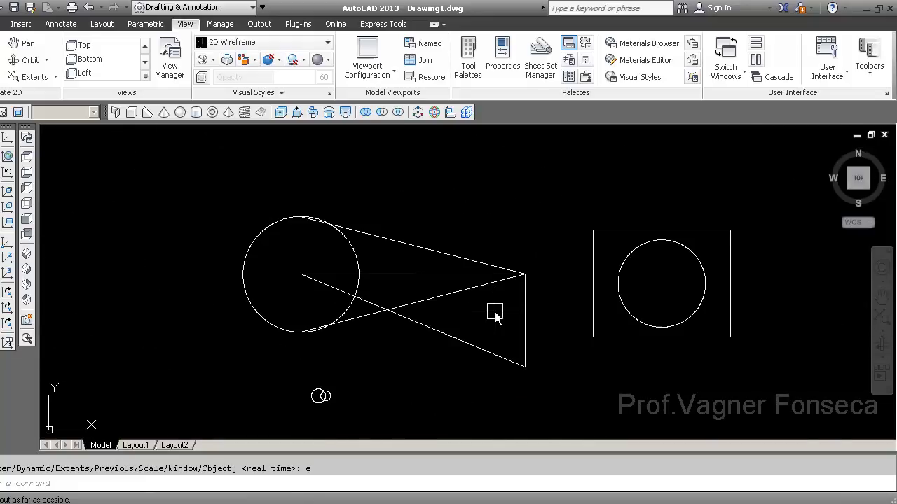
{"action": "scroll", "coordinate": [252, 201], "scroll_direction": "up", "scroll_amount": 5}
{"action": "scroll", "coordinate": [589, 297], "scroll_direction": "up", "scroll_amount": 1}
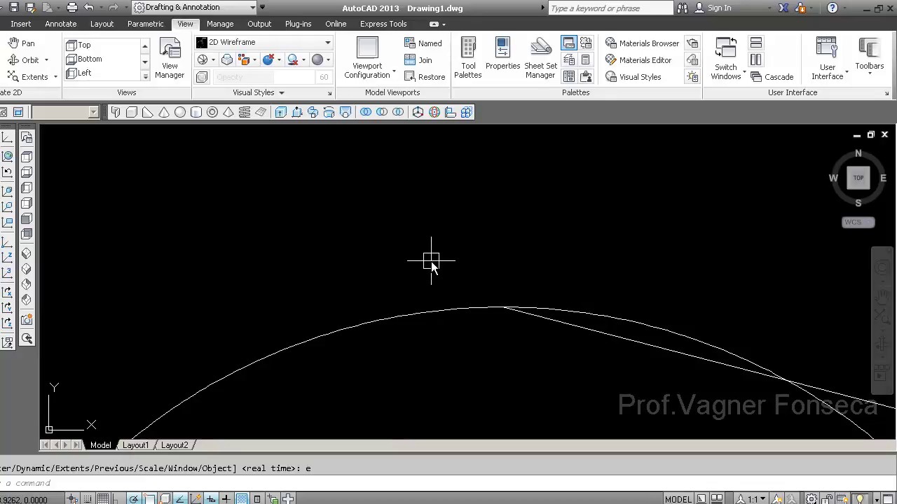
{"action": "middle_click_drag", "start_coordinate": [434, 261], "coordinate": [436, 259]}
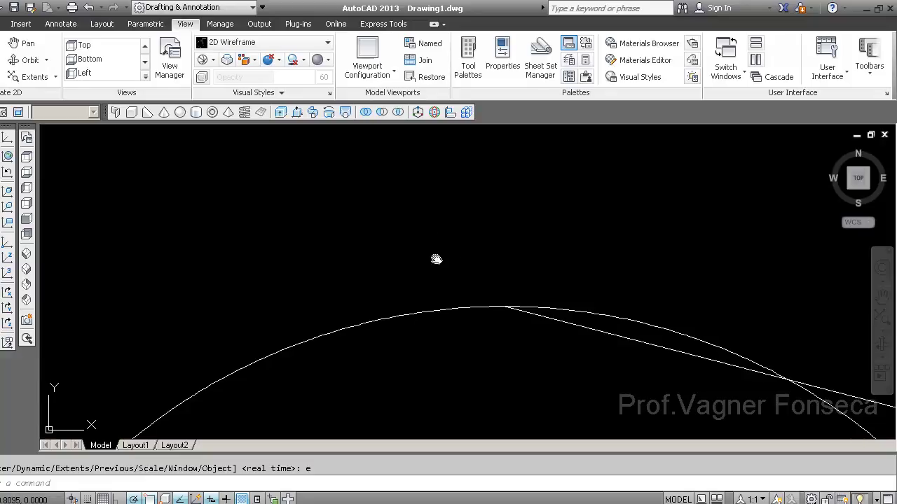
{"action": "middle_click", "coordinate": [436, 259]}
{"action": "middle_click", "coordinate": [436, 259]}
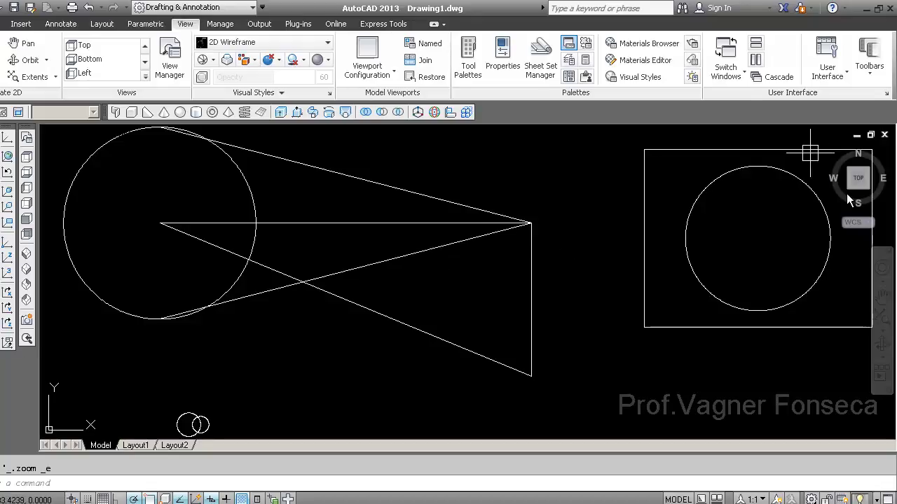
Fit the drawing with Zoom Extents and display the list of other zoom options, pointing out Zoom All.
{"action": "left_click", "coordinate": [882, 327]}
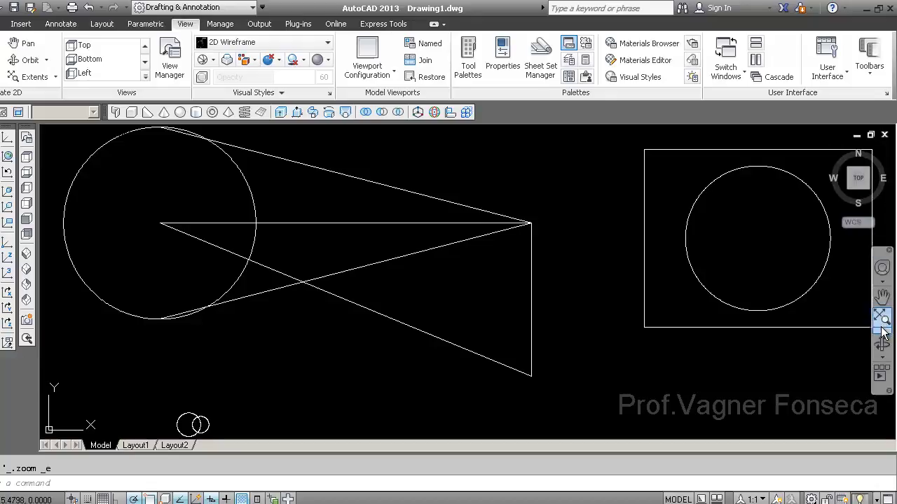
{"action": "left_click", "coordinate": [881, 333]}
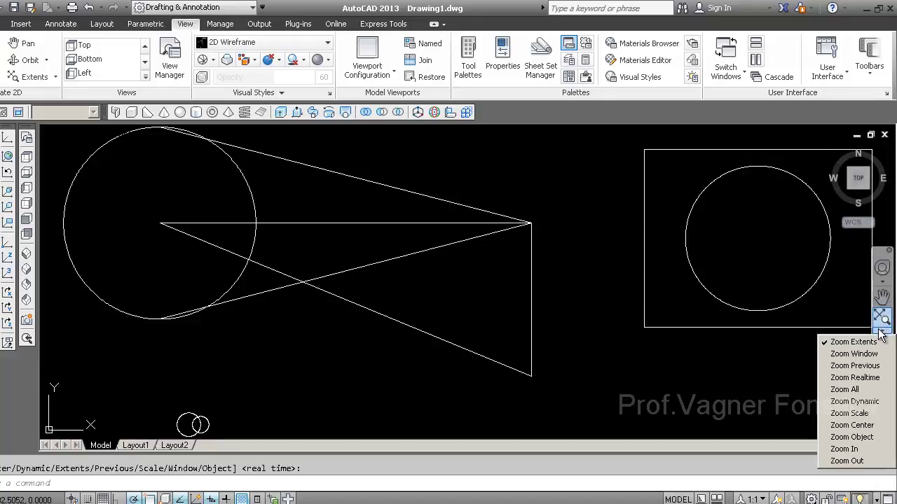
{"action": "left_click", "coordinate": [866, 390]}
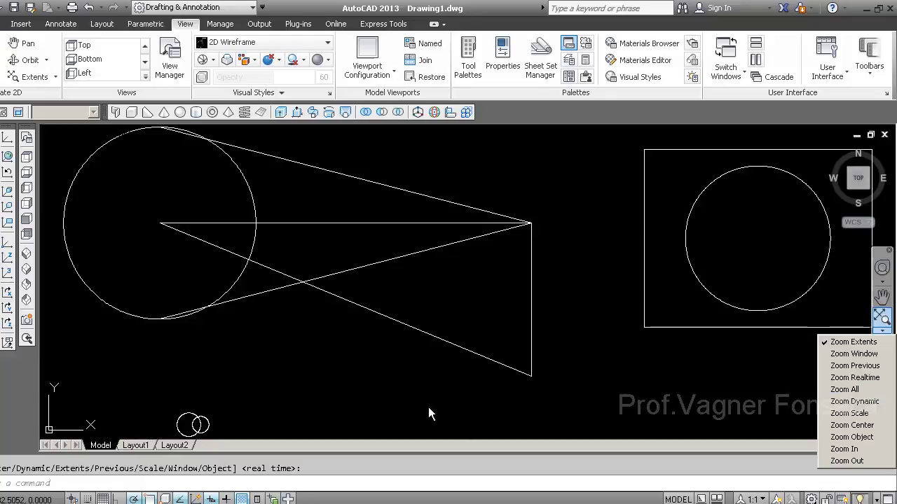
{"action": "left_click", "coordinate": [591, 268]}
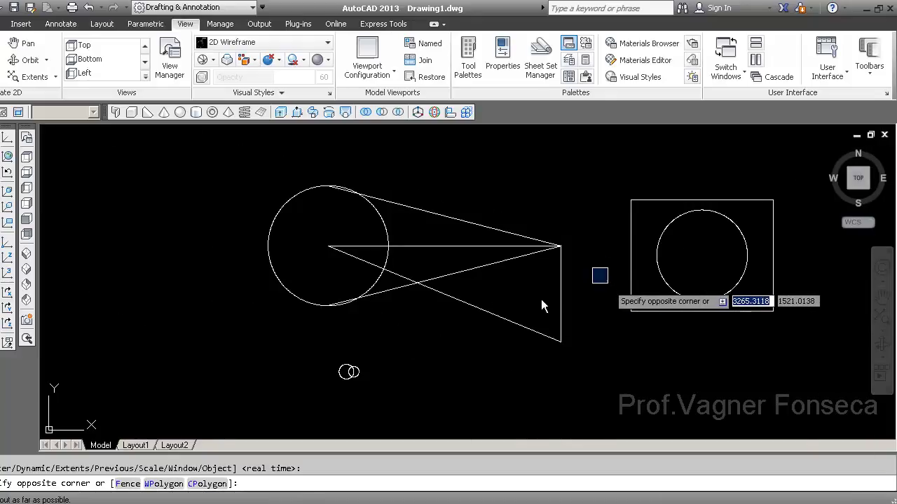
{"action": "scroll", "coordinate": [232, 218], "scroll_direction": "up", "scroll_amount": 5}
{"action": "scroll", "coordinate": [425, 311], "scroll_direction": "down", "scroll_amount": 3}
{"action": "scroll", "coordinate": [425, 311], "scroll_direction": "down", "scroll_amount": 2}
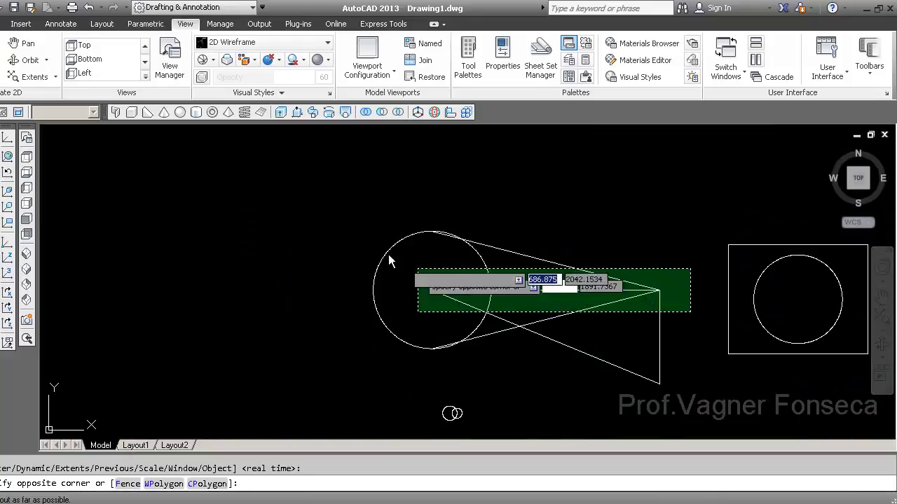
{"action": "key", "text": "Escape"}
Zoom into an empty area and bring the whole drawing back with the Zoom command's All option.
{"action": "scroll", "coordinate": [210, 250], "scroll_direction": "up", "scroll_amount": 5}
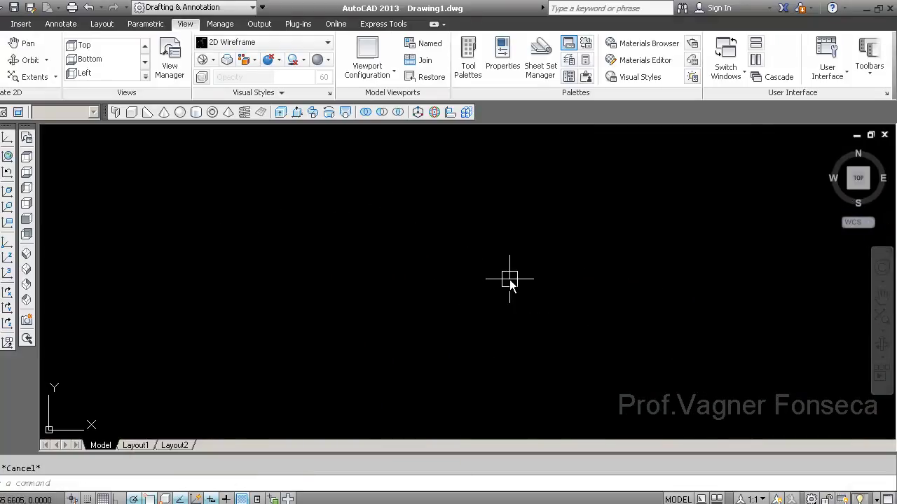
{"action": "type", "text": "z"}
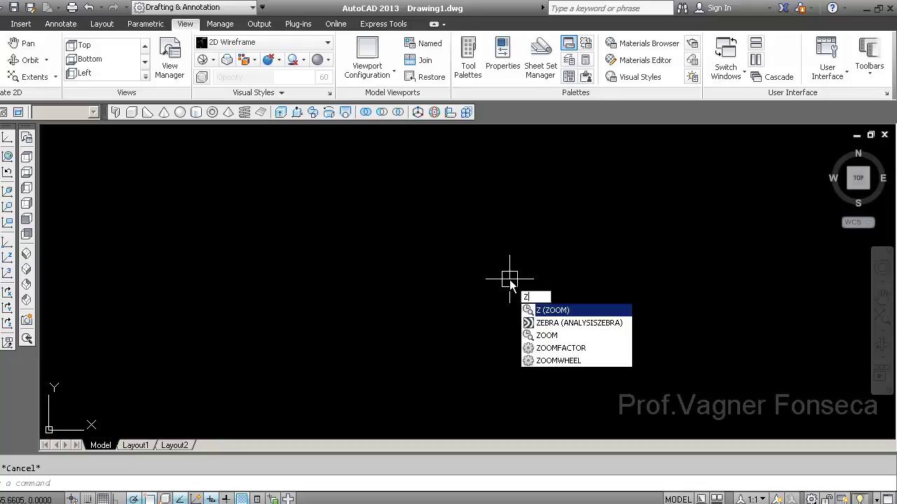
{"action": "key", "text": "Return"}
{"action": "type", "text": "a"}
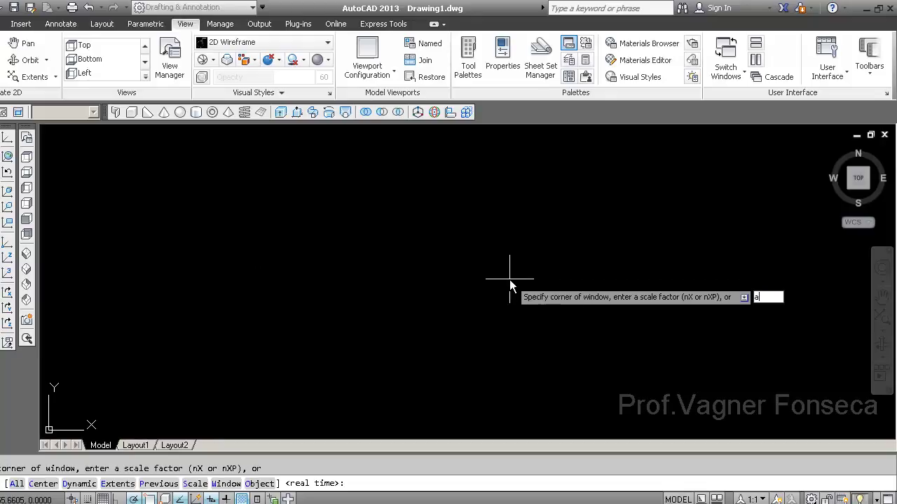
{"action": "key", "text": "Return"}
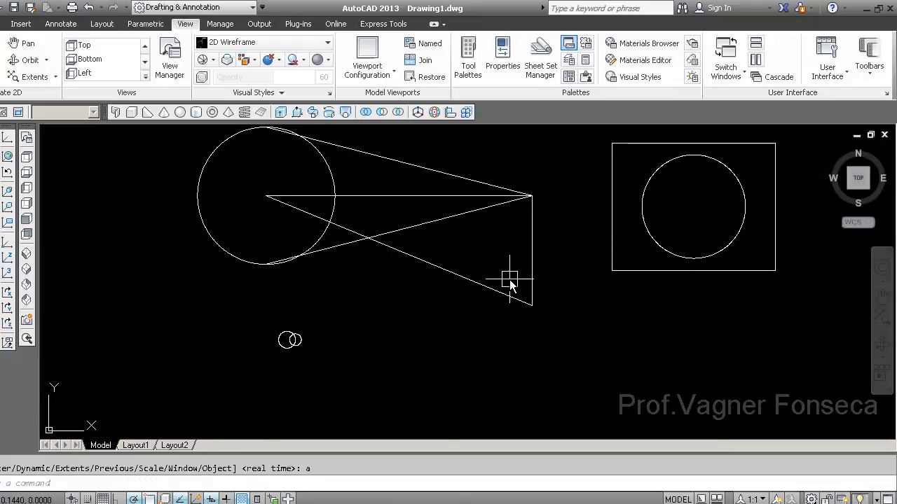
Zoom in and out around the large circle, ending in empty space, and run the Zoom command's All option again.
{"action": "scroll", "coordinate": [403, 295], "scroll_direction": "down", "scroll_amount": 2}
{"action": "scroll", "coordinate": [280, 203], "scroll_direction": "up", "scroll_amount": 4}
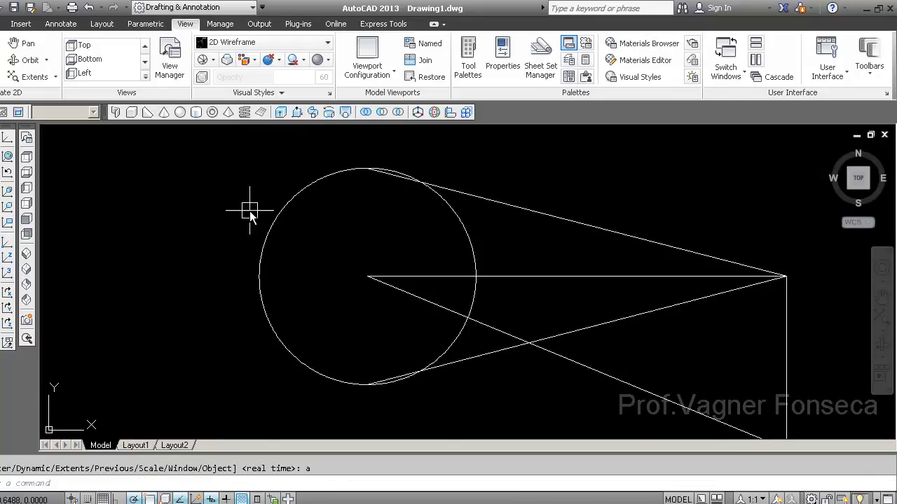
{"action": "scroll", "coordinate": [249, 209], "scroll_direction": "down", "scroll_amount": 2}
{"action": "scroll", "coordinate": [175, 232], "scroll_direction": "up", "scroll_amount": 5}
{"action": "scroll", "coordinate": [174, 230], "scroll_direction": "up", "scroll_amount": 2}
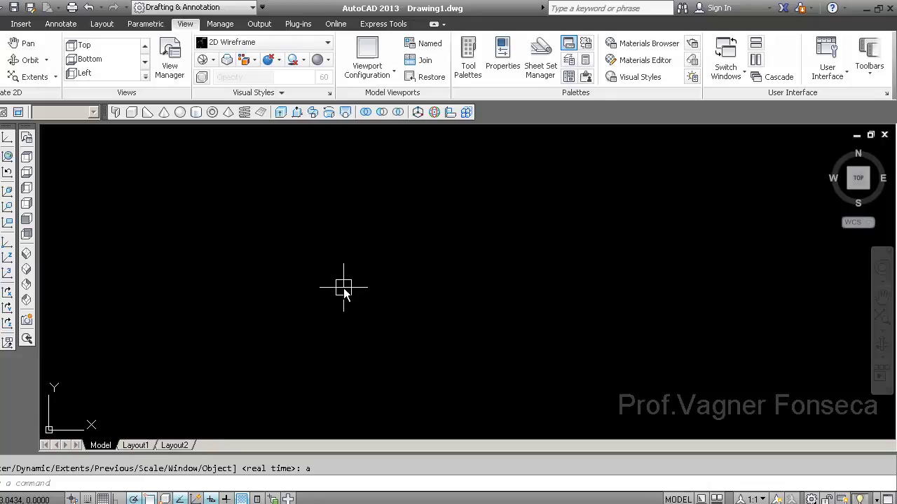
{"action": "type", "text": "z"}
{"action": "key", "text": "Return"}
{"action": "type", "text": "a"}
{"action": "key", "text": "Return"}
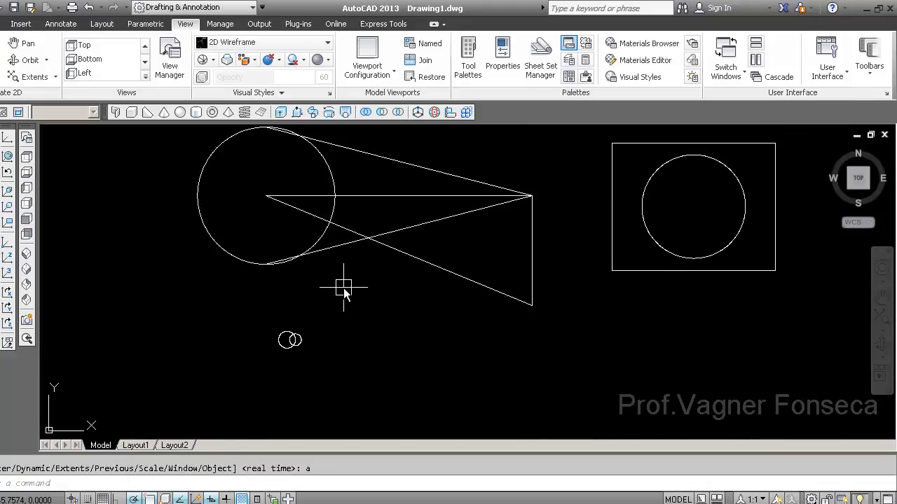
Fit the shapes tightly in view with the Zoom command's Extents option to compare it with All.
{"action": "type", "text": "z"}
{"action": "key", "text": "Return"}
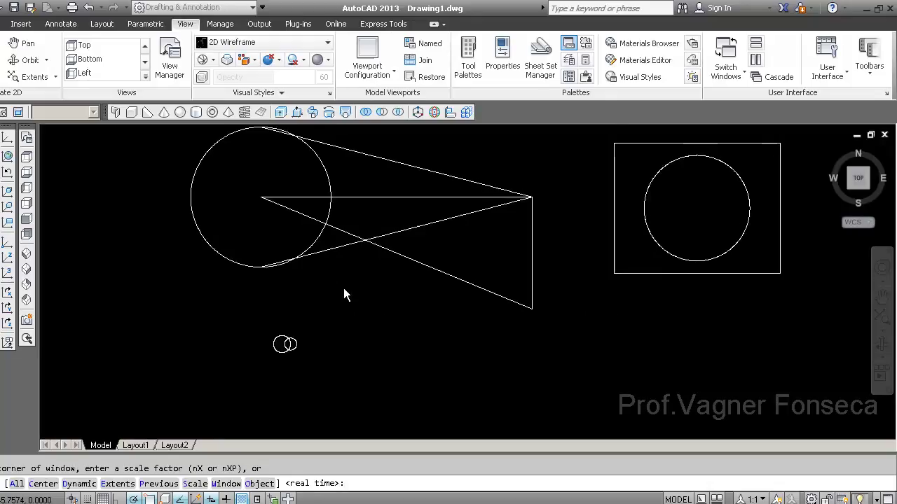
{"action": "type", "text": "e"}
{"action": "key", "text": "Return"}
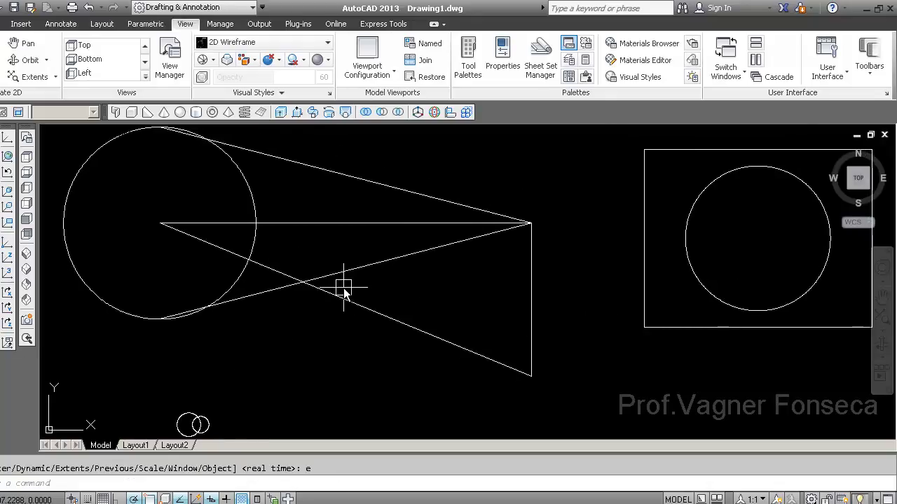